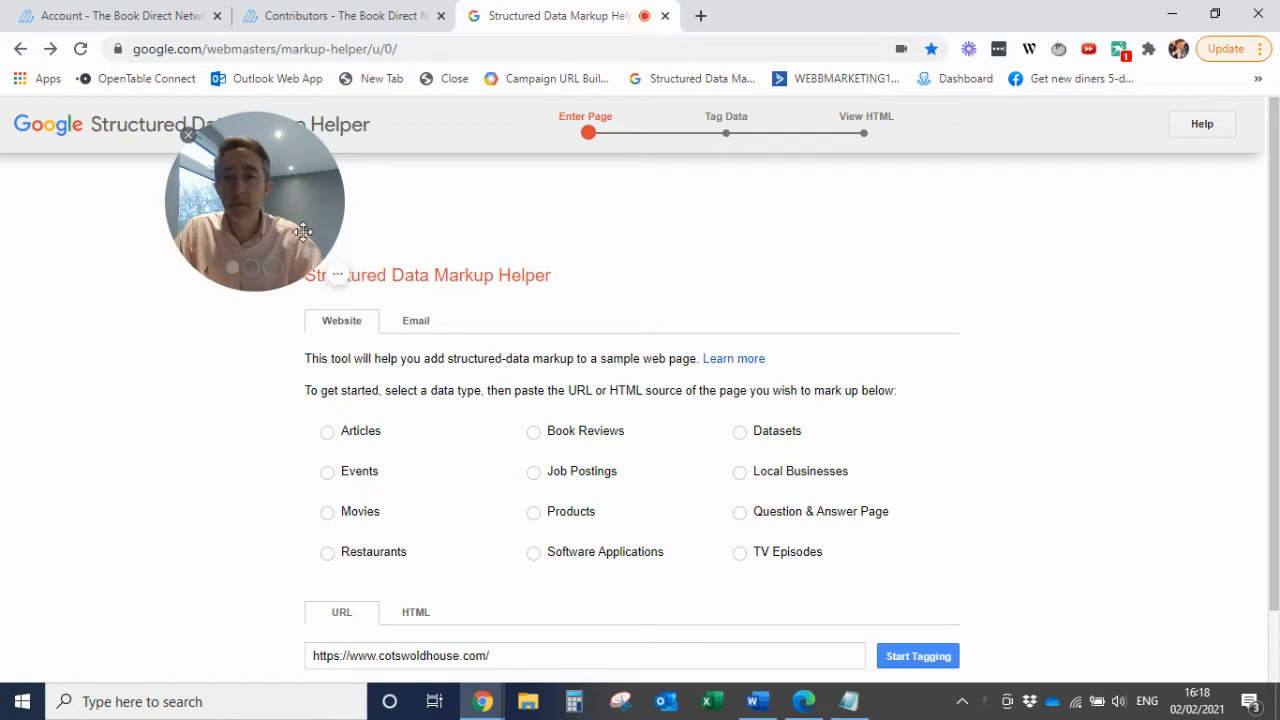
drag(293, 221, 702, 231)
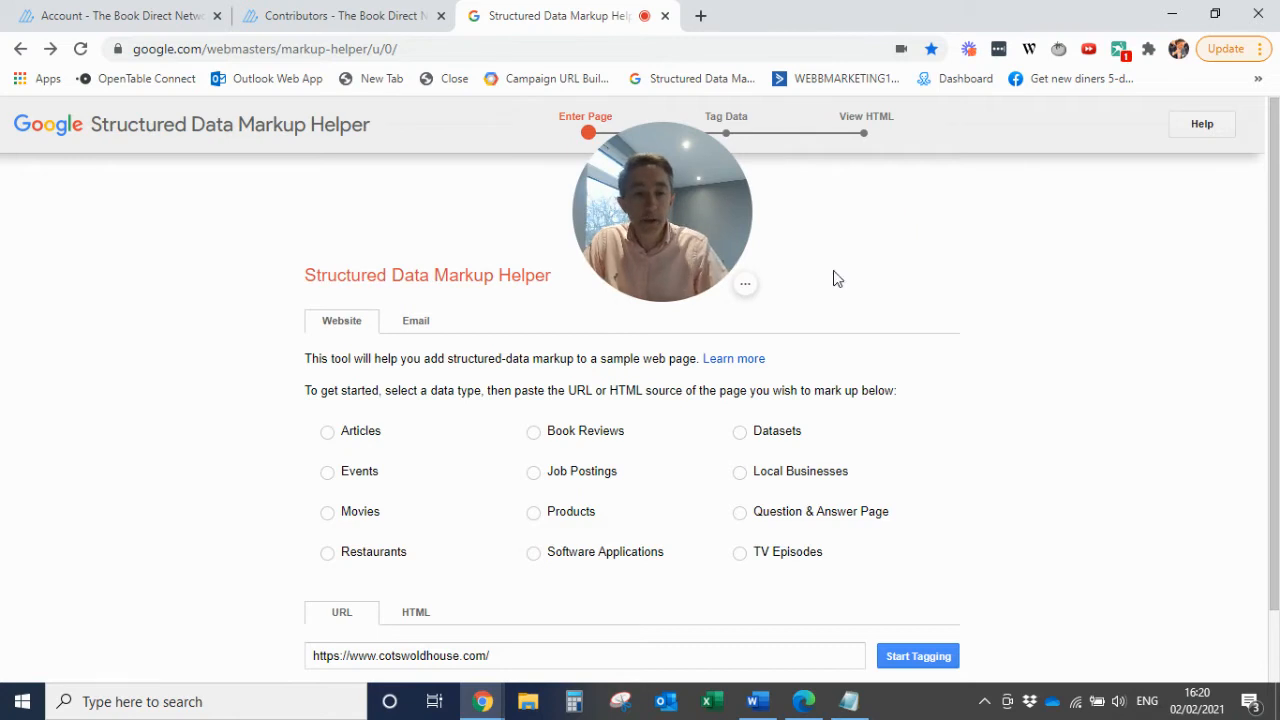
mouse_move(1262, 262)
mouse_down()
mouse_move(1275, 239)
mouse_move(1275, 273)
mouse_up()
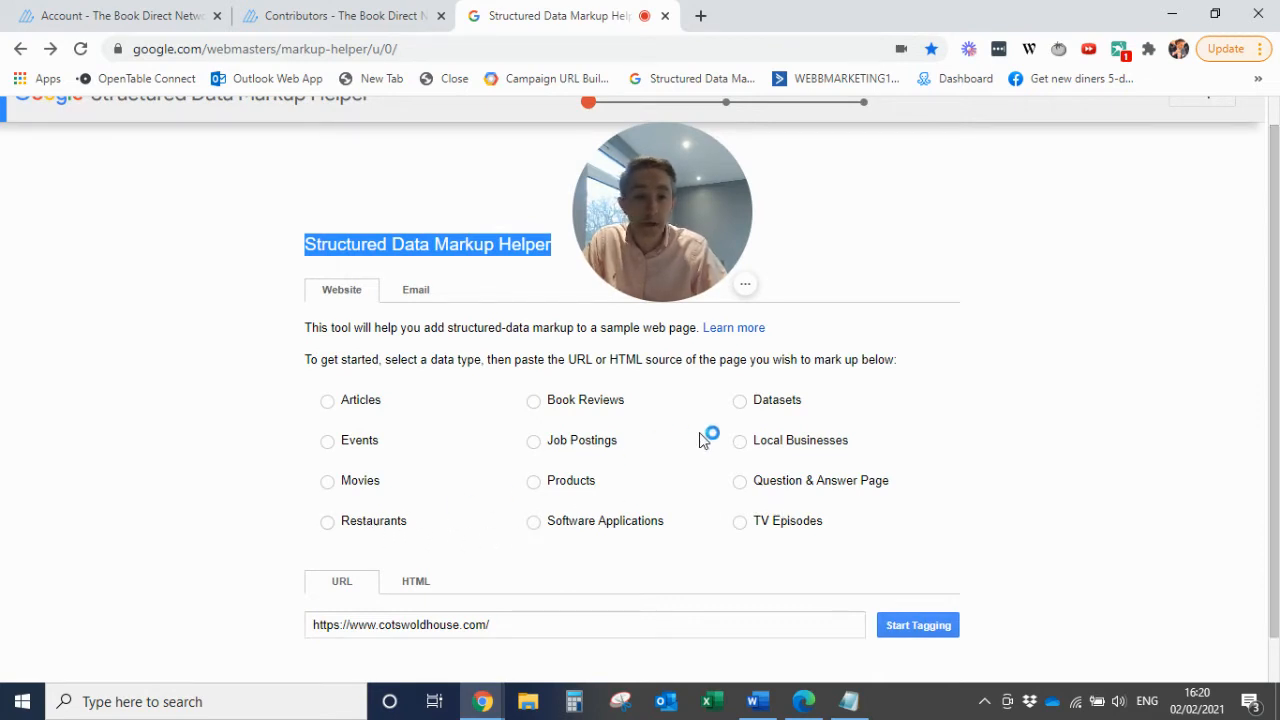
click(788, 447)
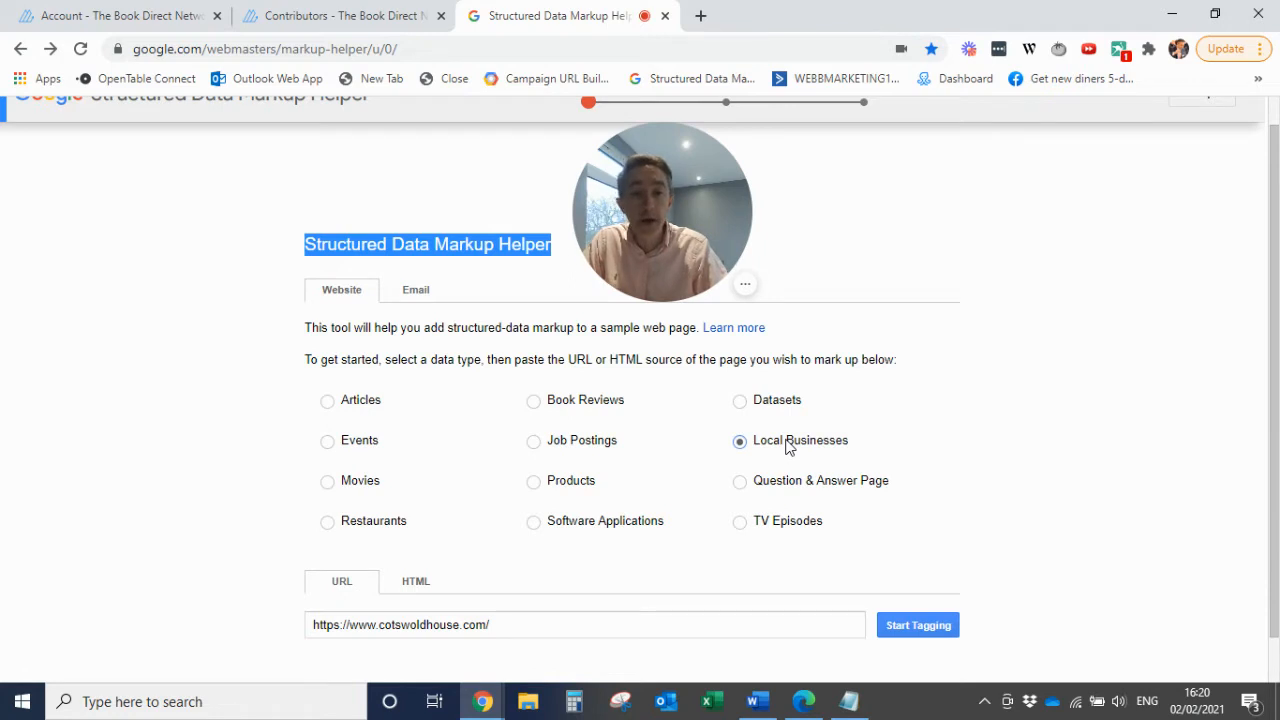
click(506, 623)
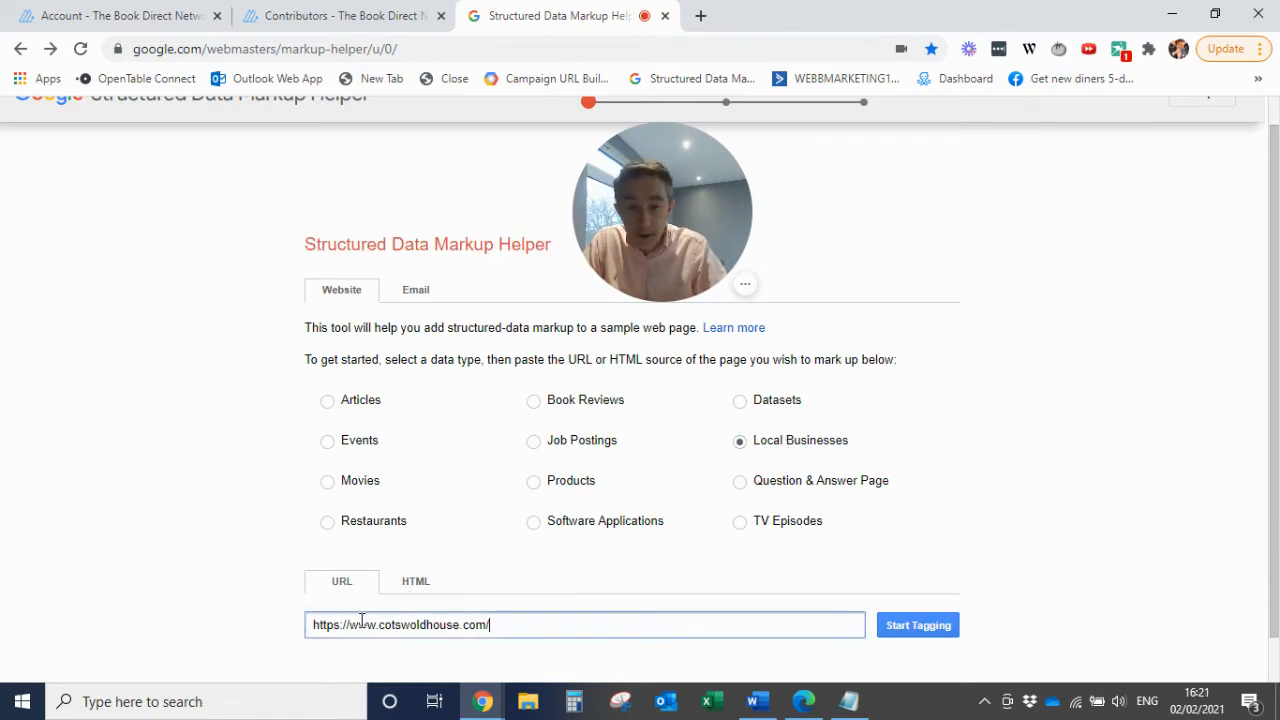
click(934, 627)
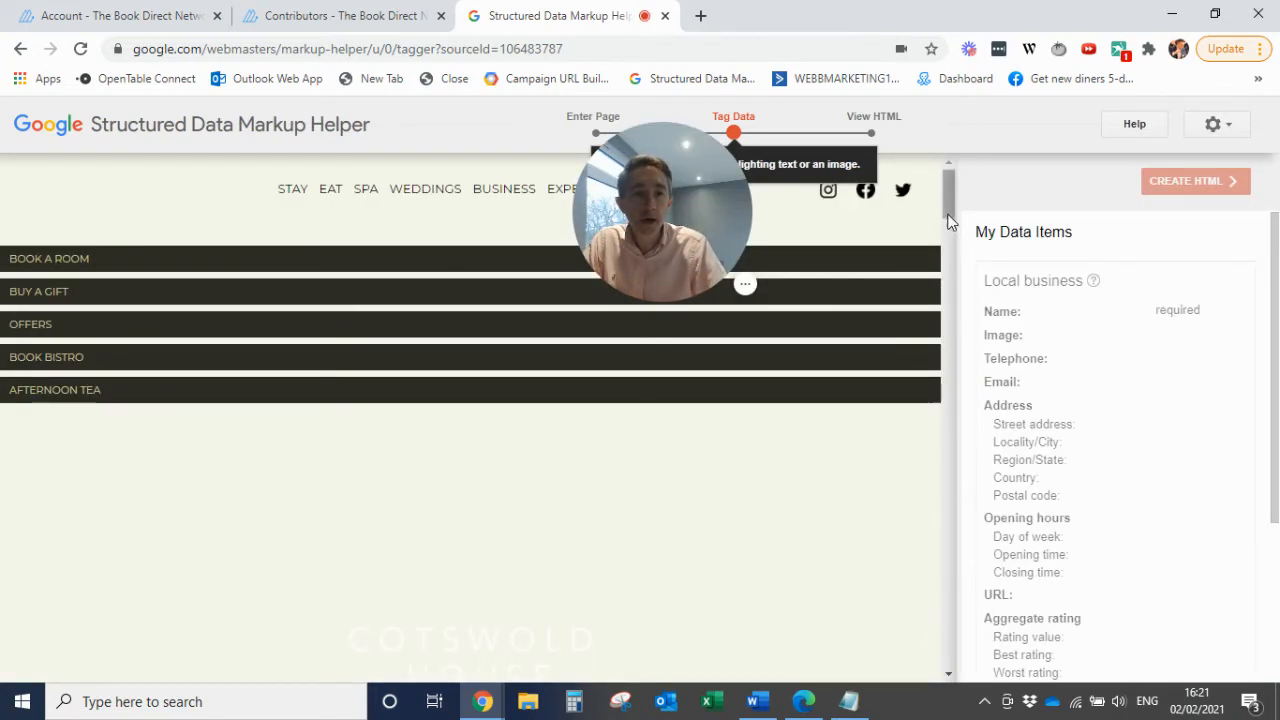
Tag "Cotswold House Hotel & Spa" in the page footer's Find us section as the business Name
drag(948, 213, 948, 313)
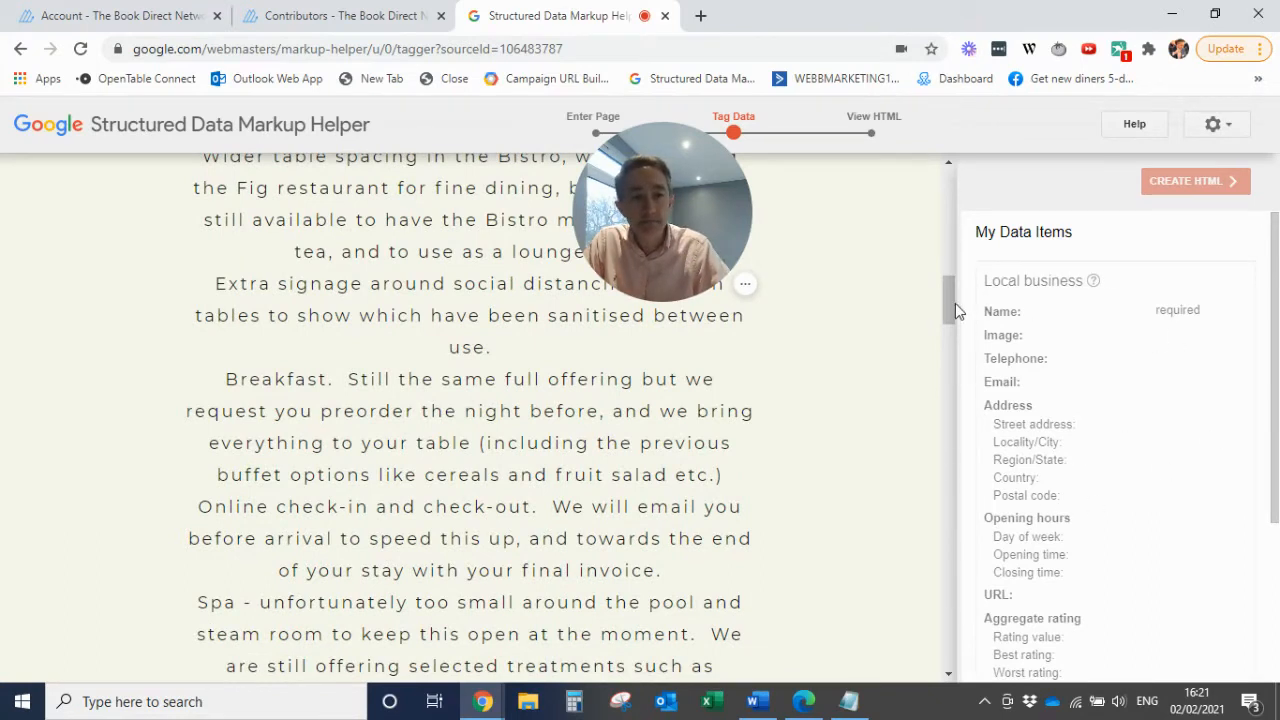
drag(951, 300, 952, 634)
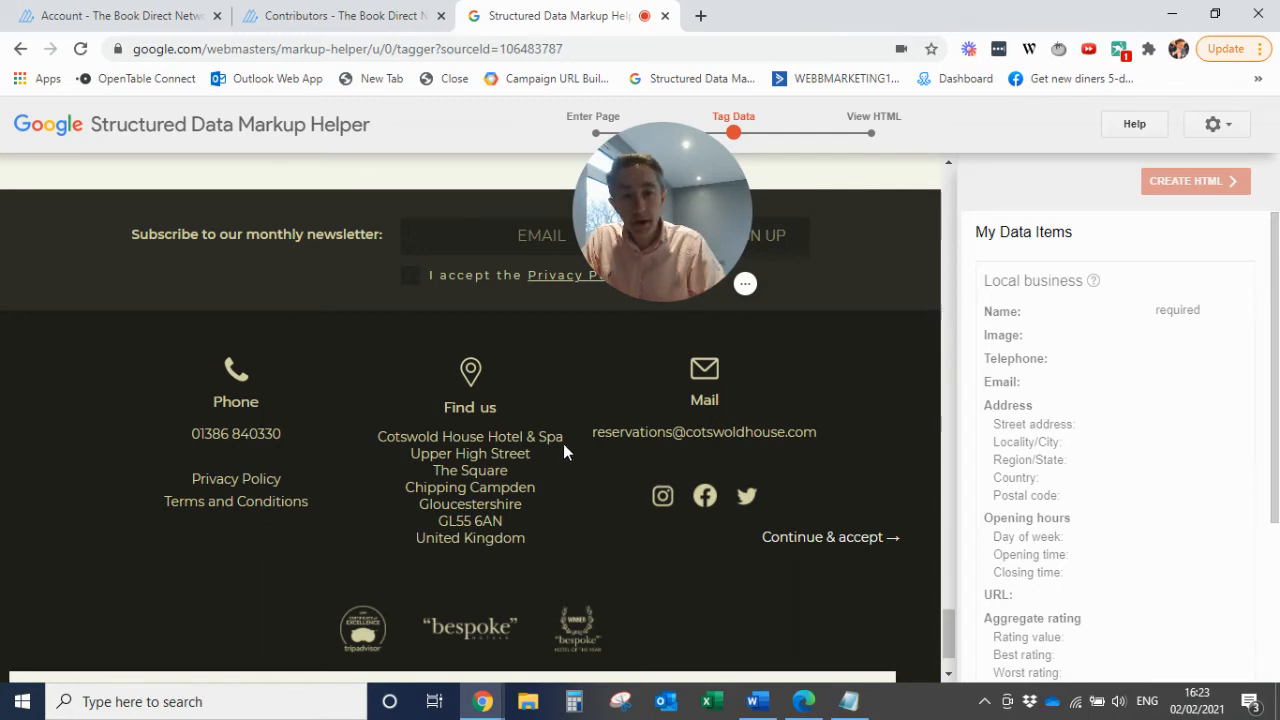
drag(563, 438, 422, 447)
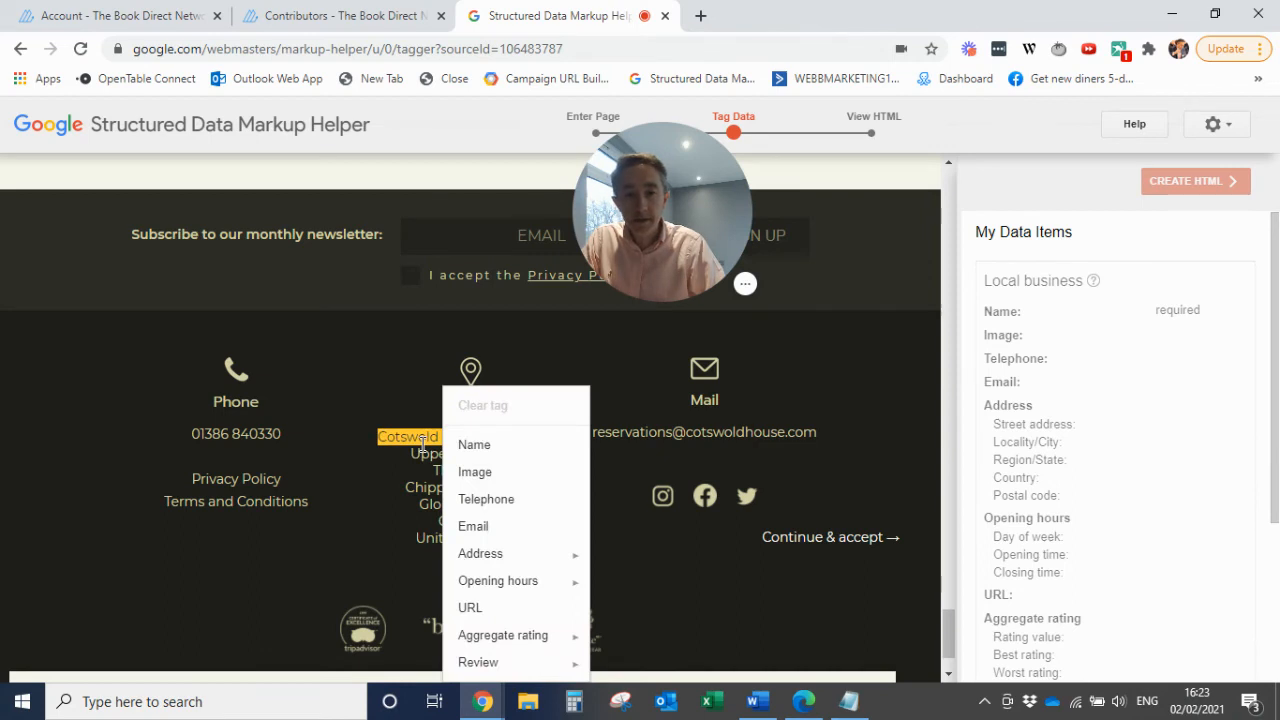
click(474, 445)
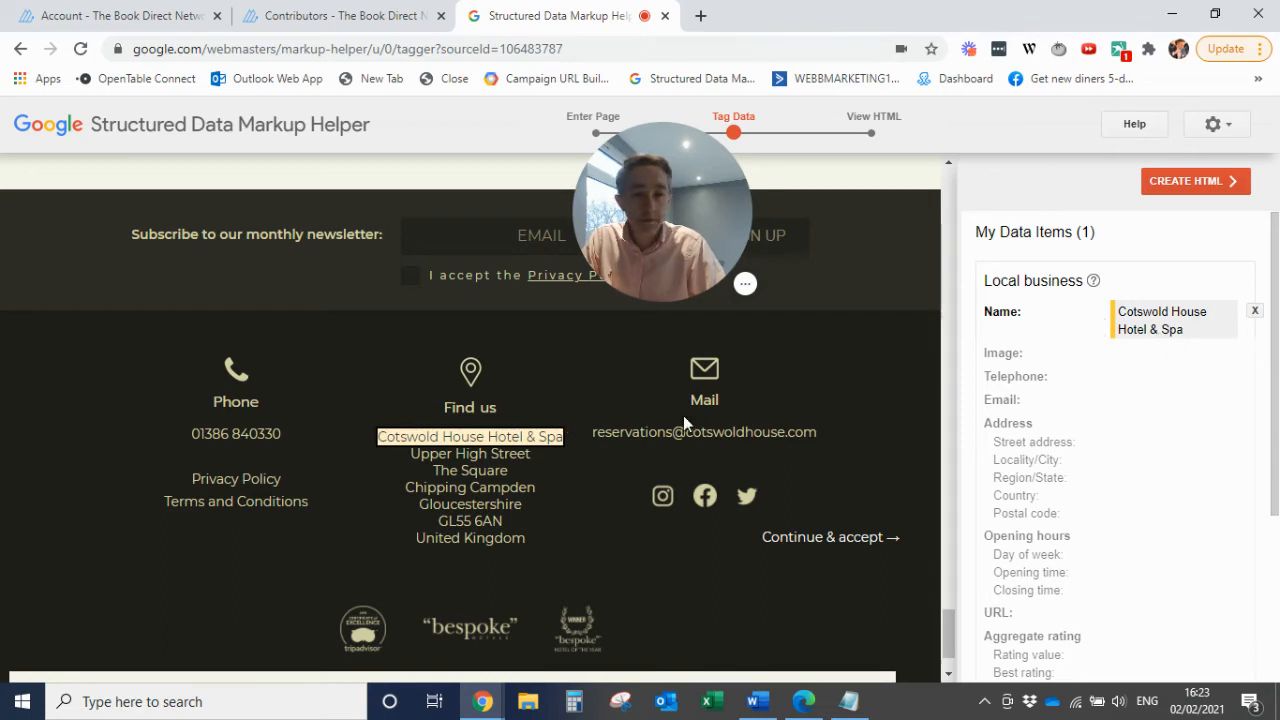
Tag the footer's street line as the Street address and the town line as Locality/City
drag(536, 453, 435, 460)
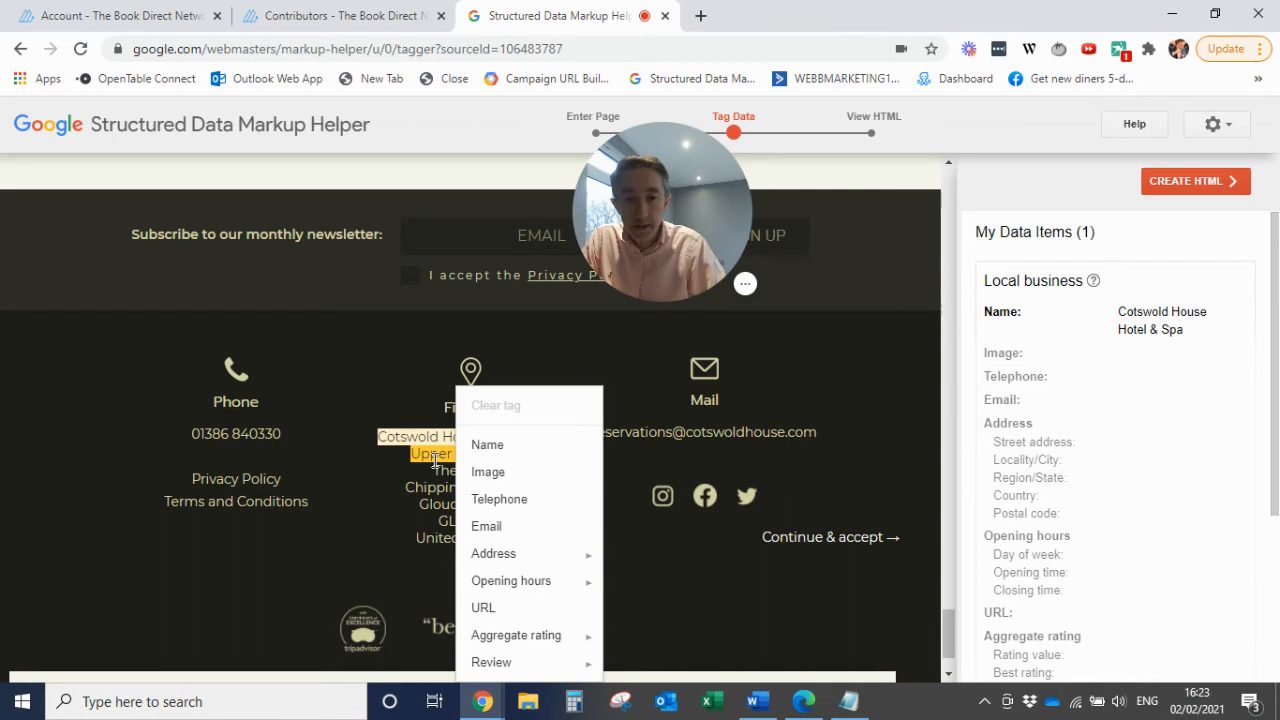
mouse_move(514, 557)
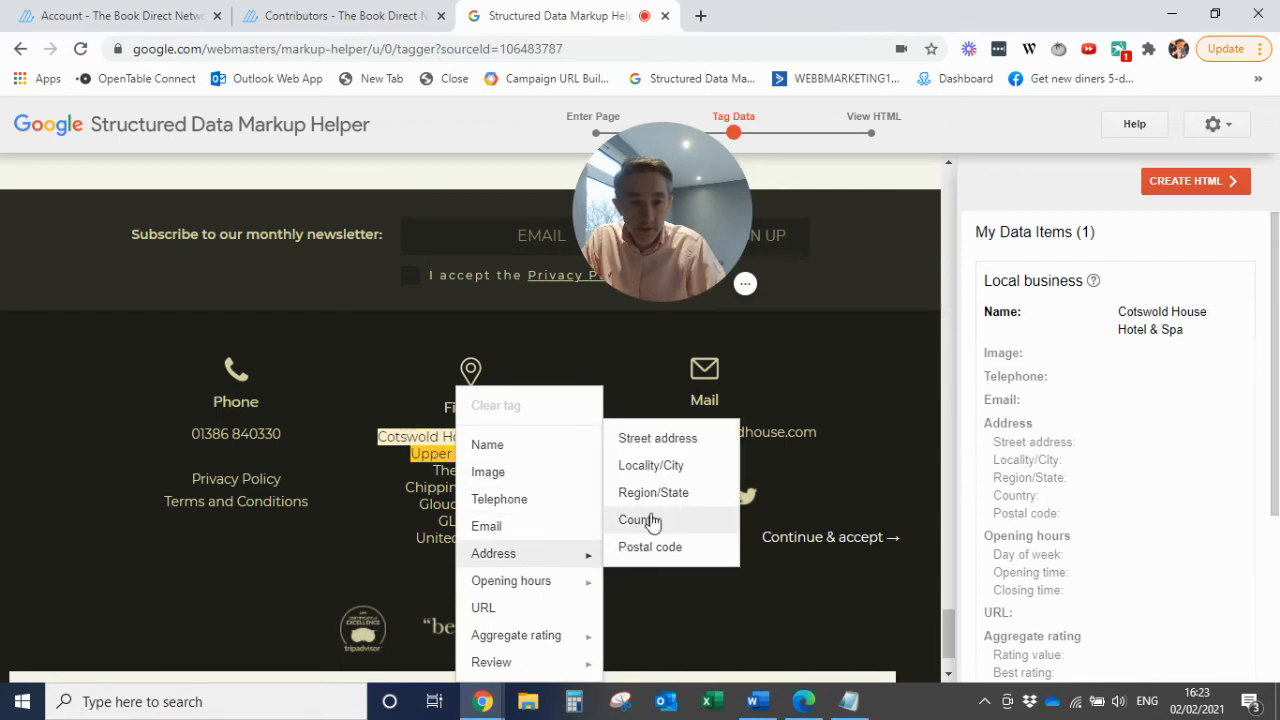
click(659, 444)
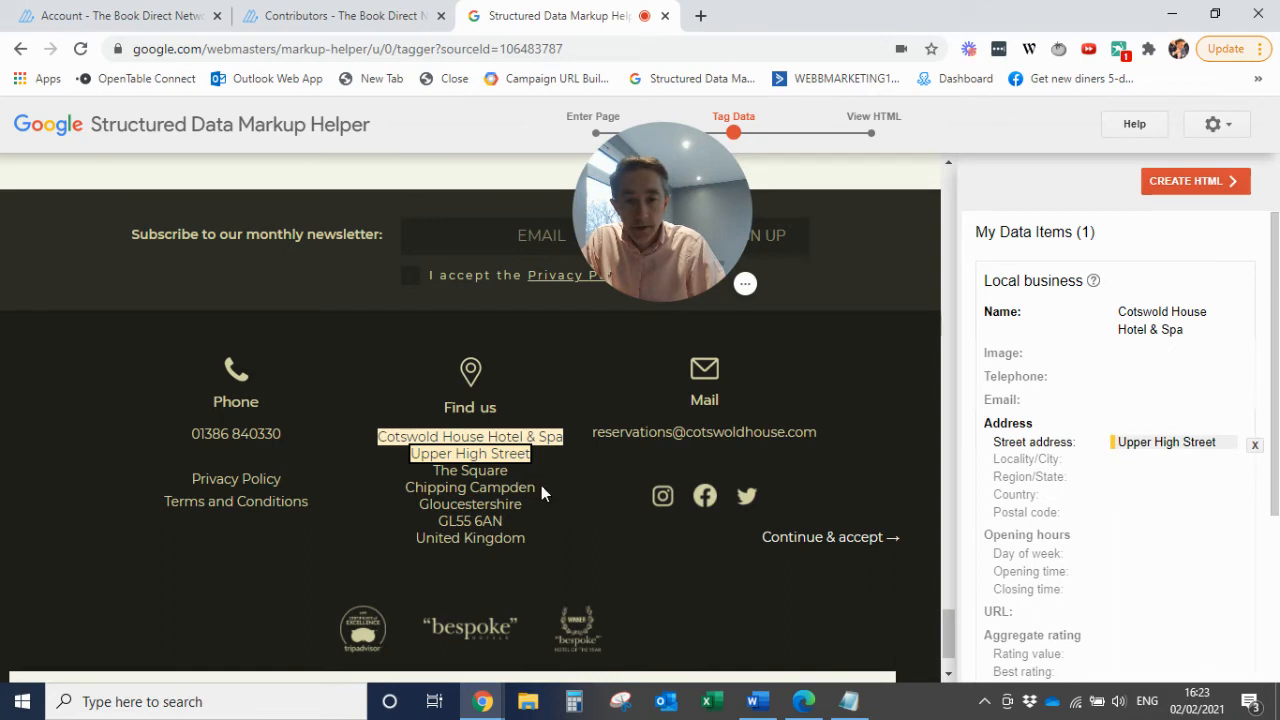
drag(539, 486, 405, 490)
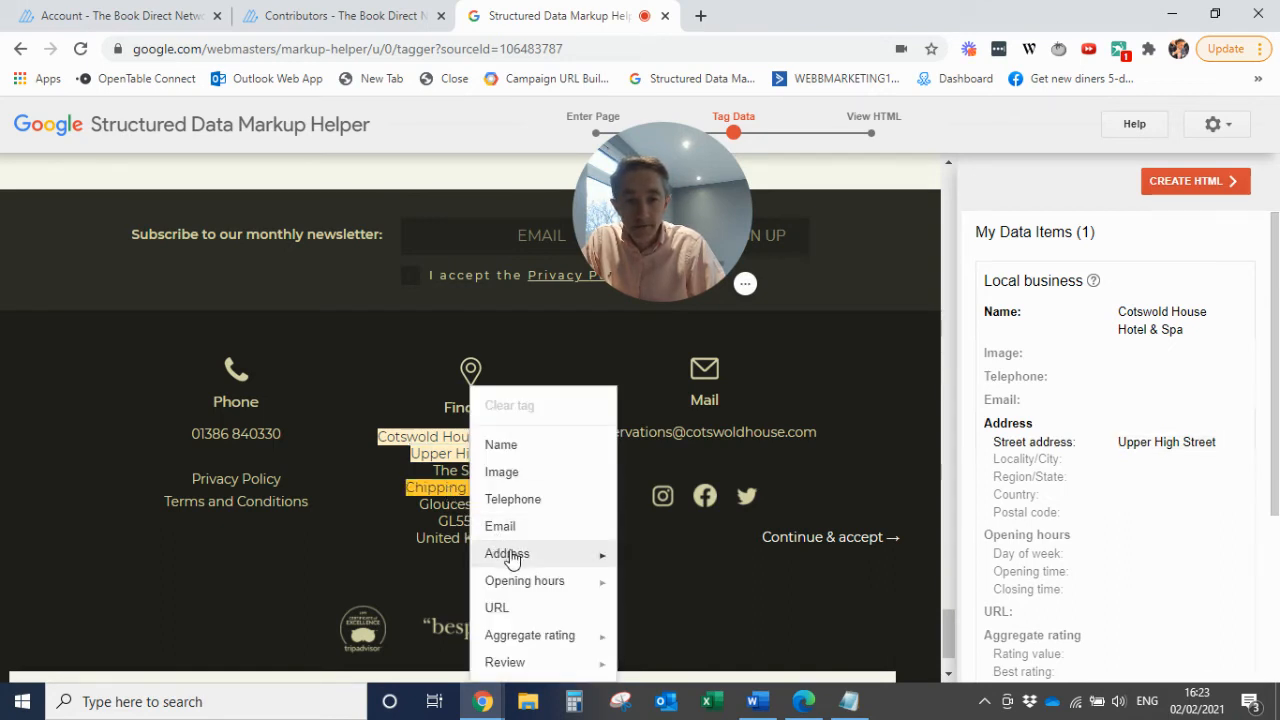
mouse_move(566, 557)
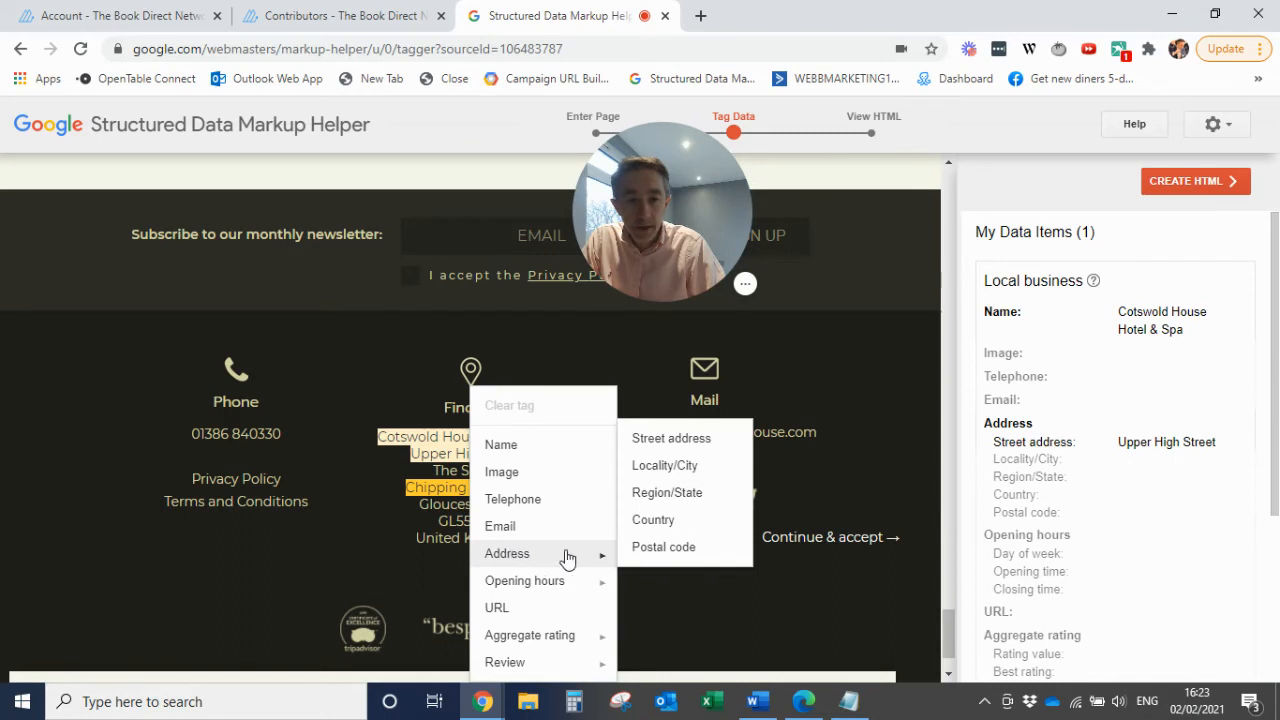
click(672, 476)
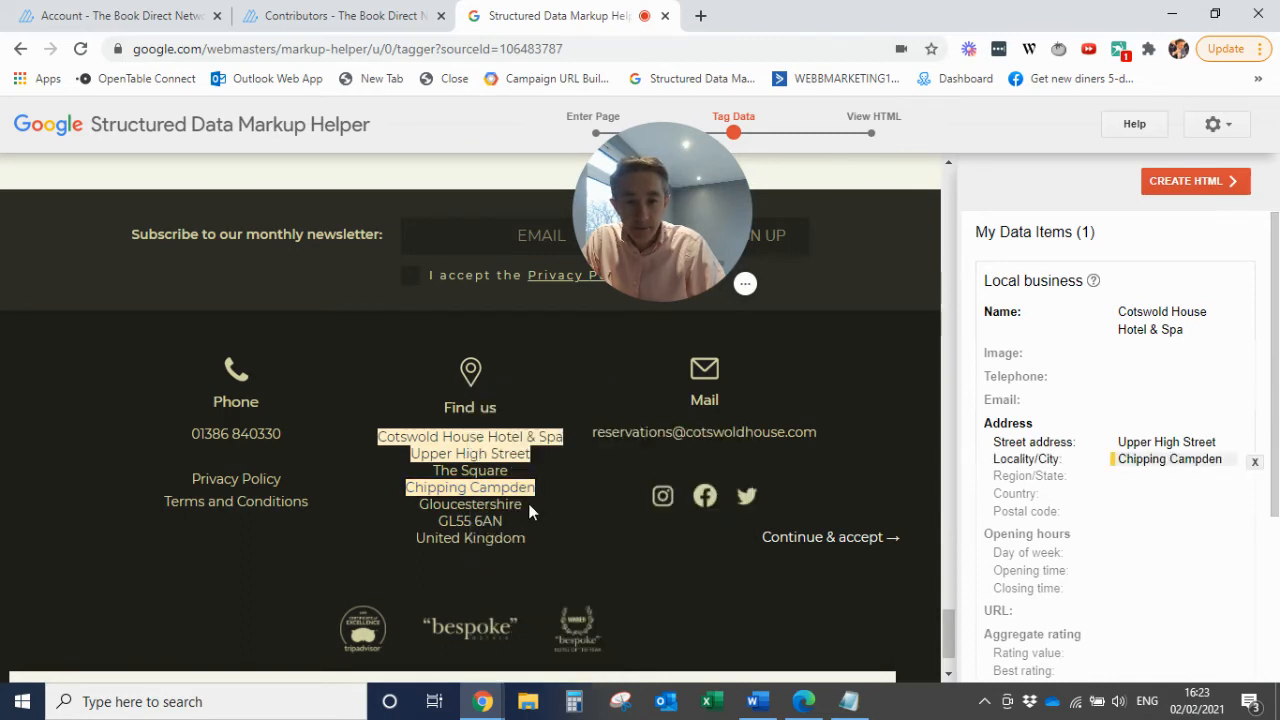
Tag the county line in the footer address as Region/State and the postcode line as Postal code
drag(528, 503, 466, 506)
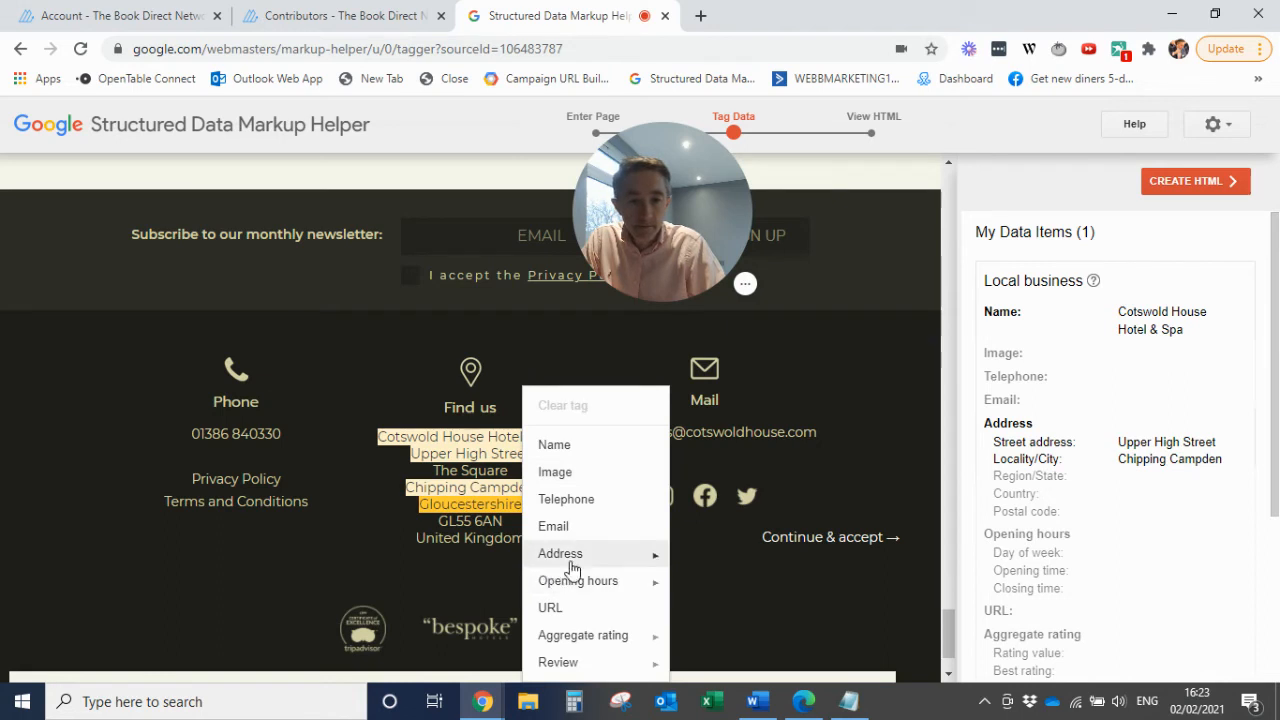
mouse_move(571, 566)
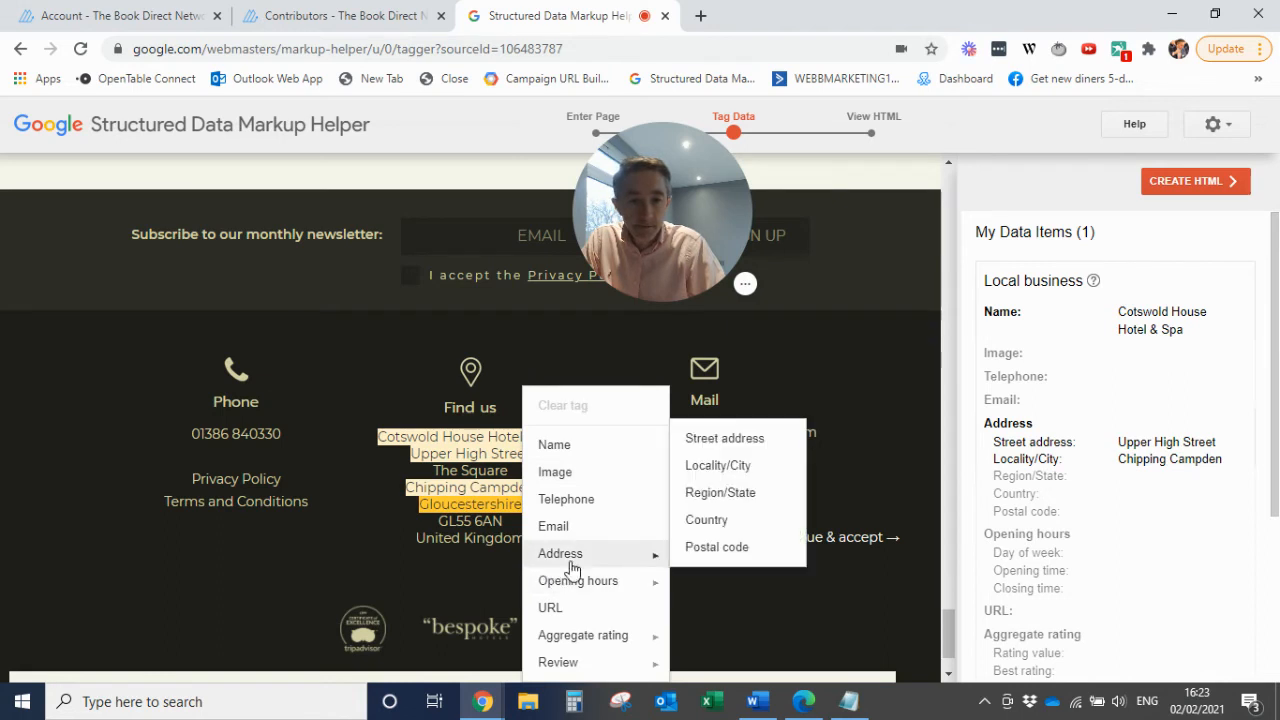
click(720, 500)
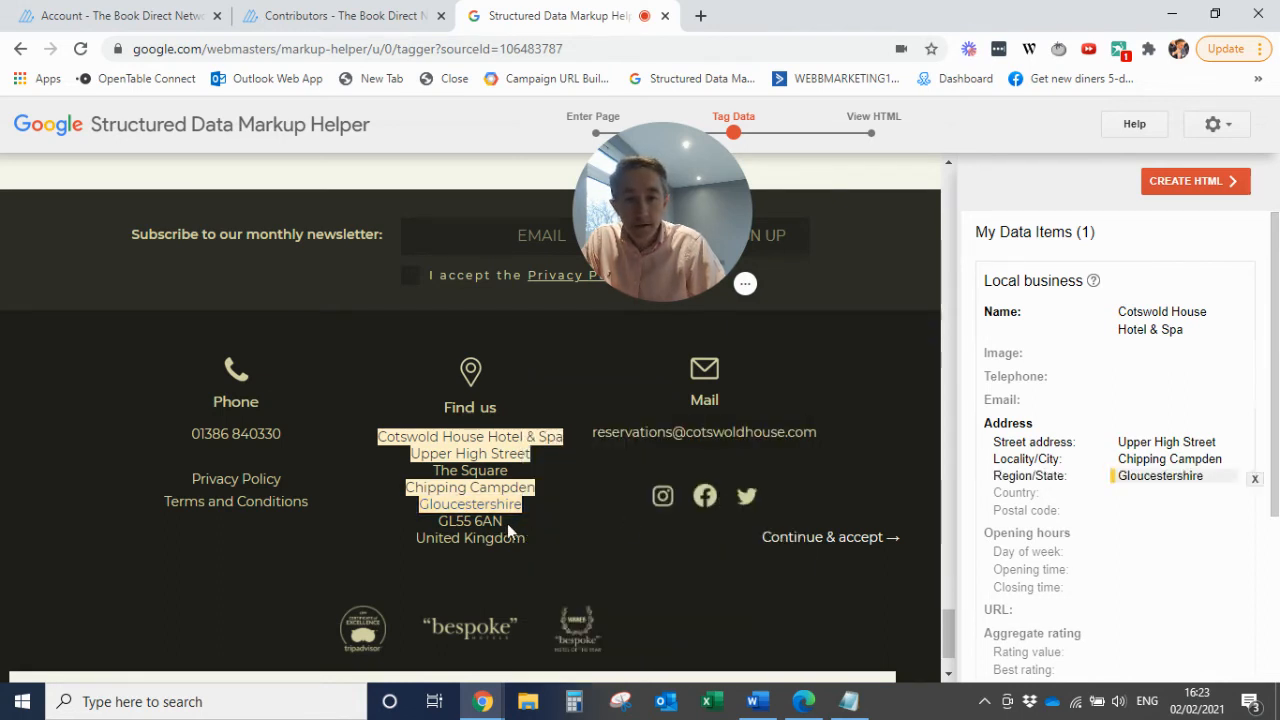
drag(507, 523, 464, 526)
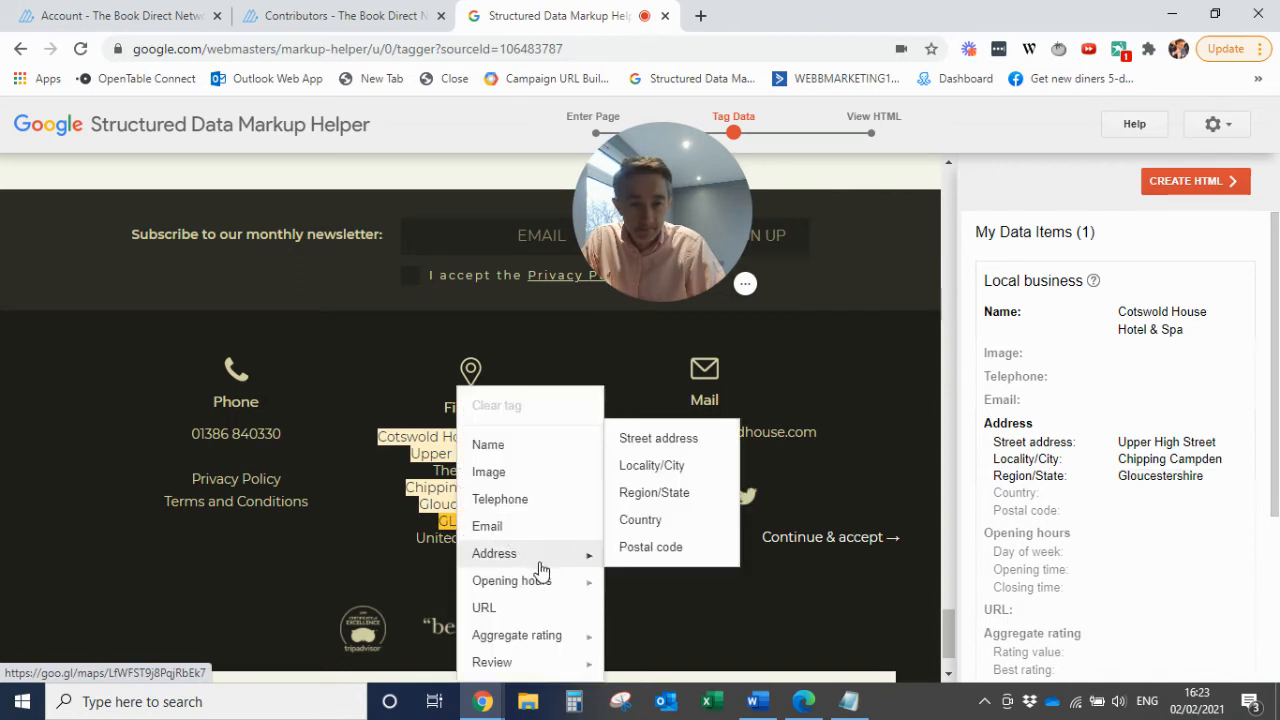
mouse_move(543, 582)
mouse_move(545, 555)
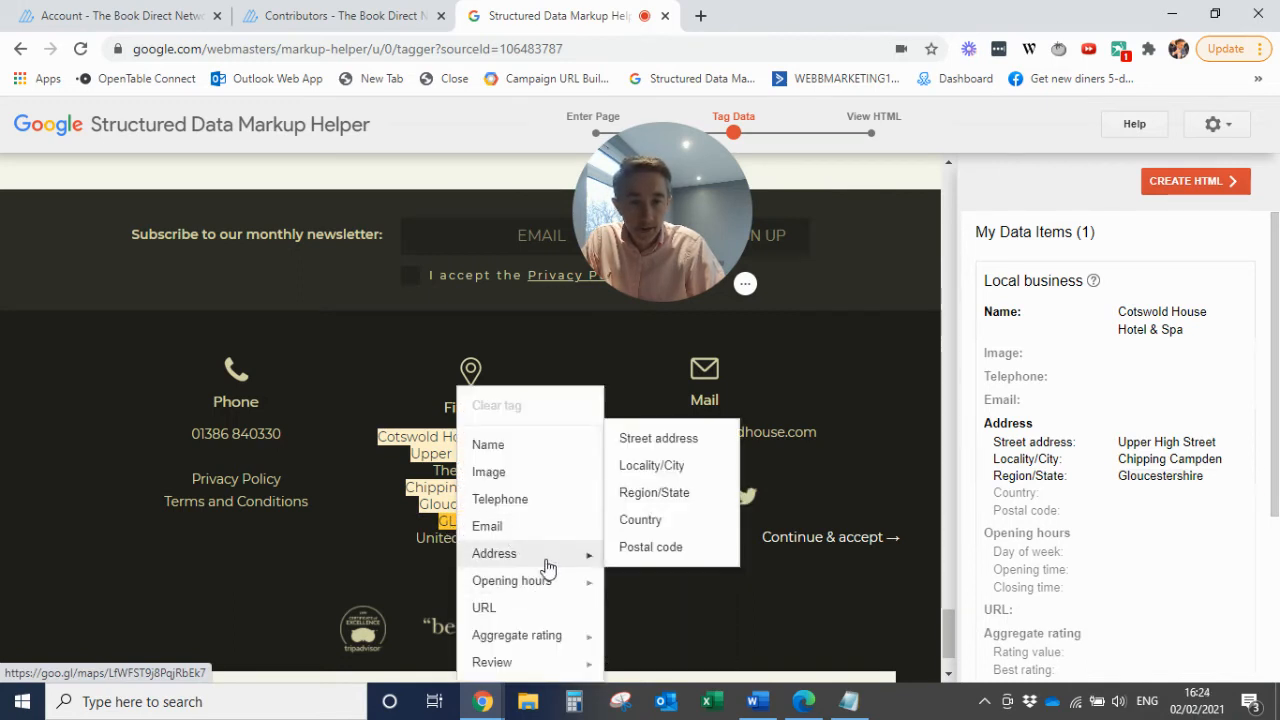
click(658, 548)
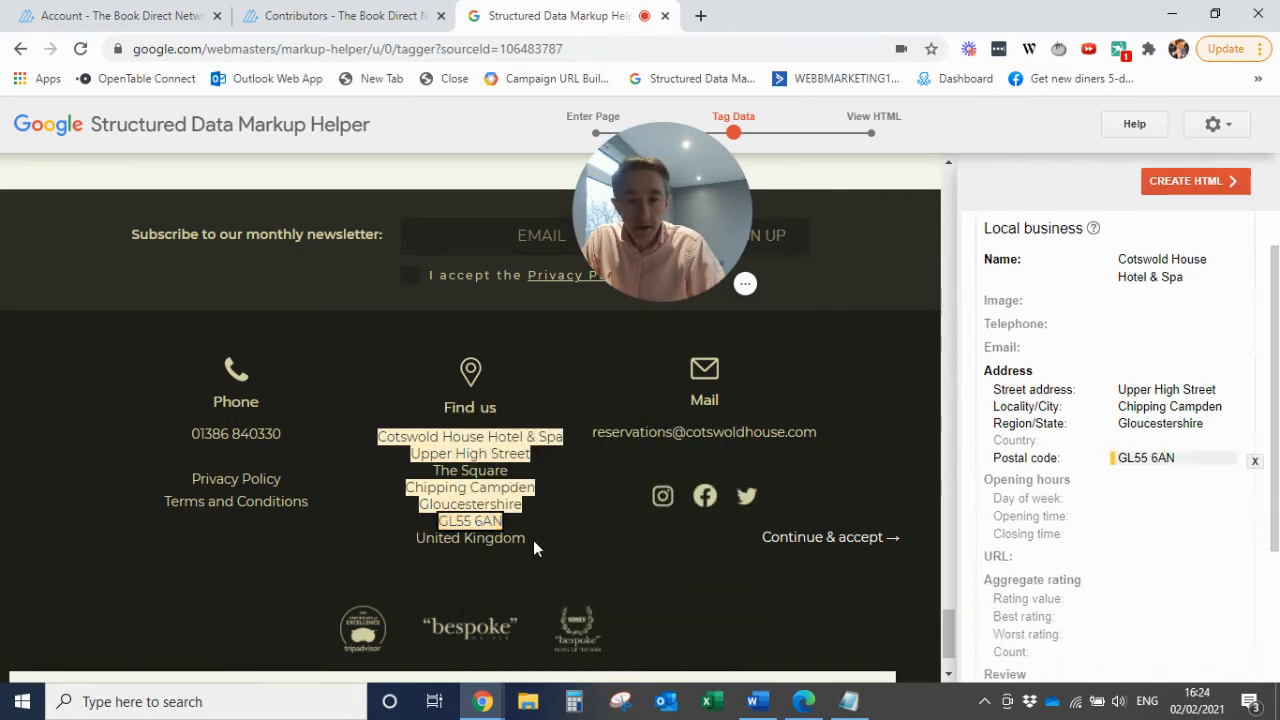
Tag "United Kingdom" in the footer address as the Country
double_click(501, 541)
drag(501, 541, 443, 544)
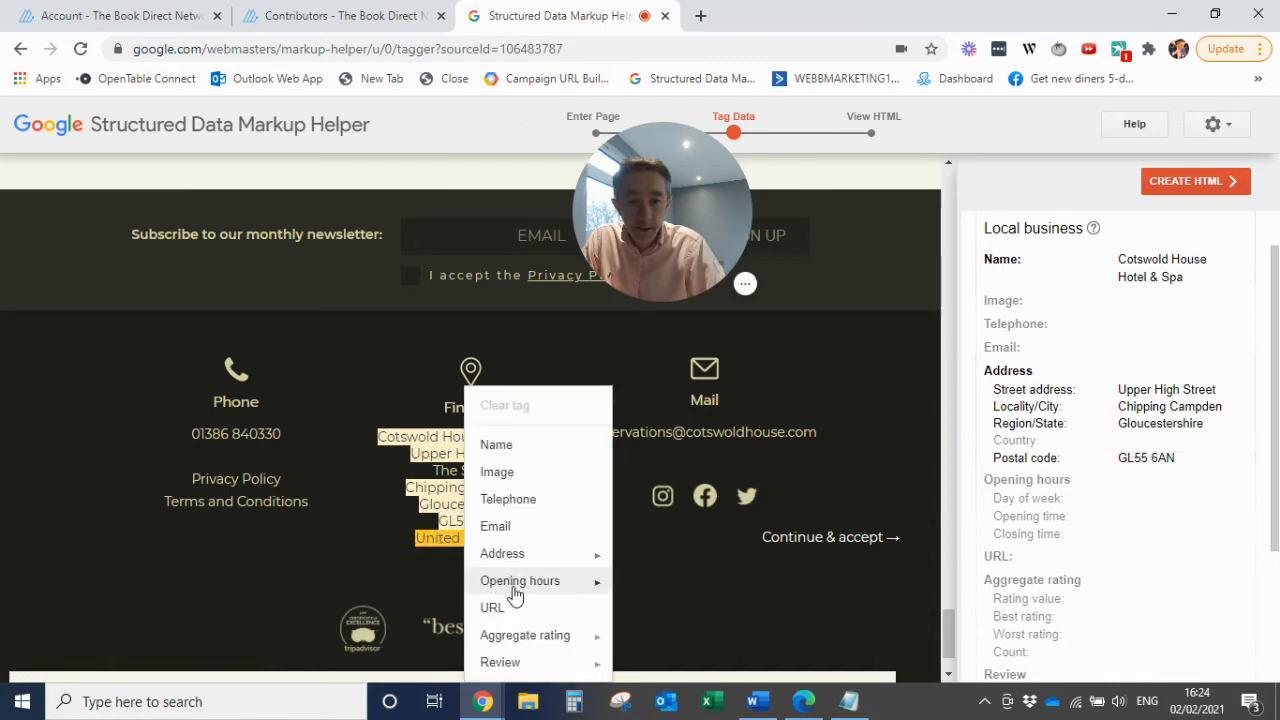
mouse_move(522, 567)
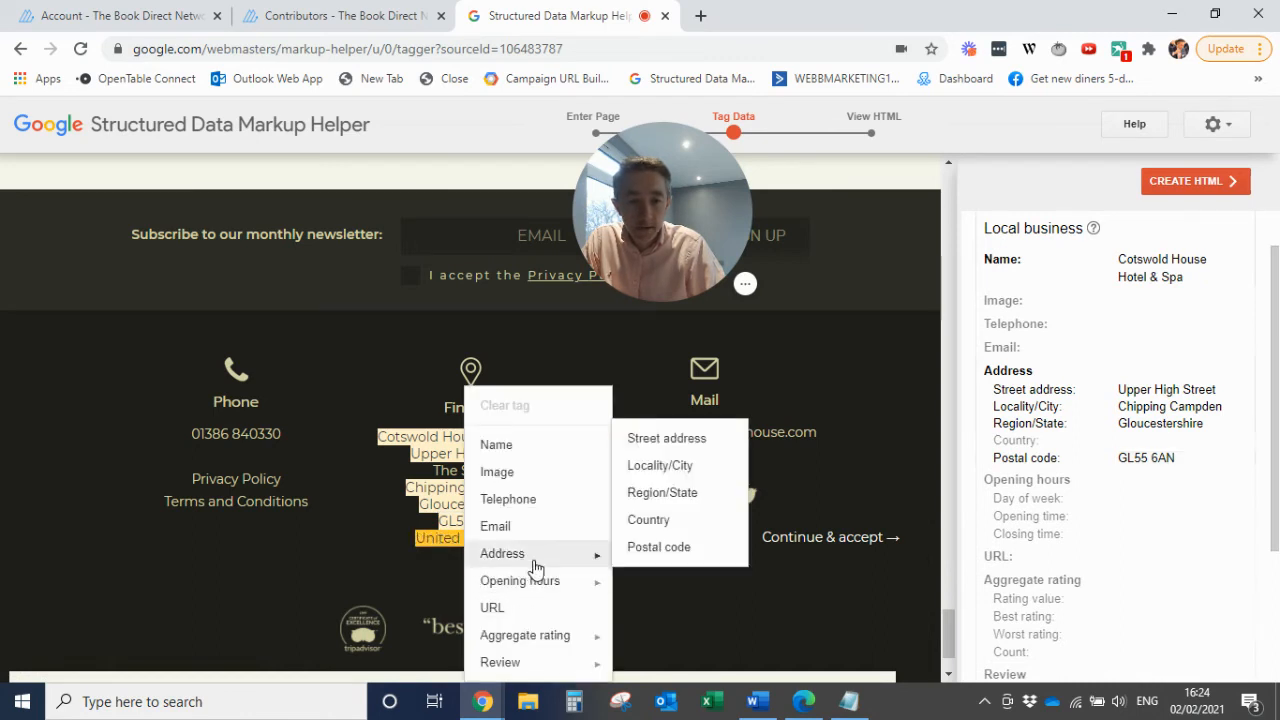
click(651, 530)
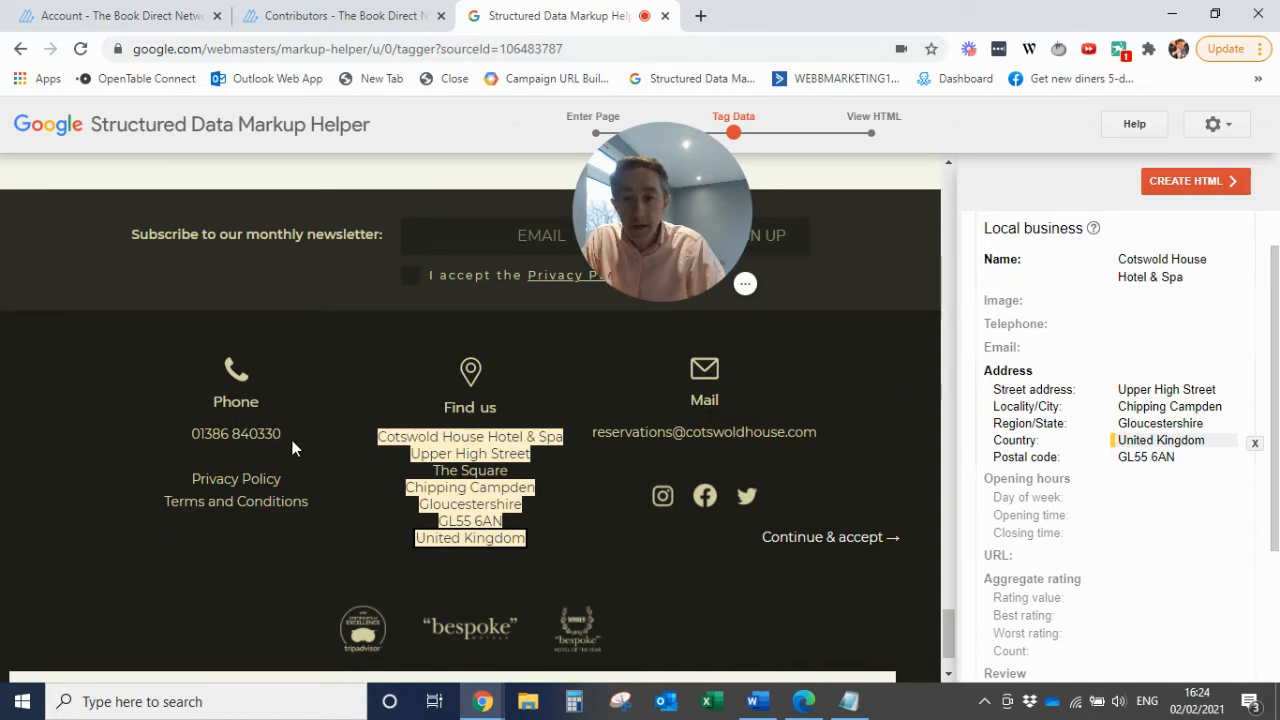
Tag the footer's phone number as Telephone and the reservations e-mail address as Email
drag(285, 431, 191, 434)
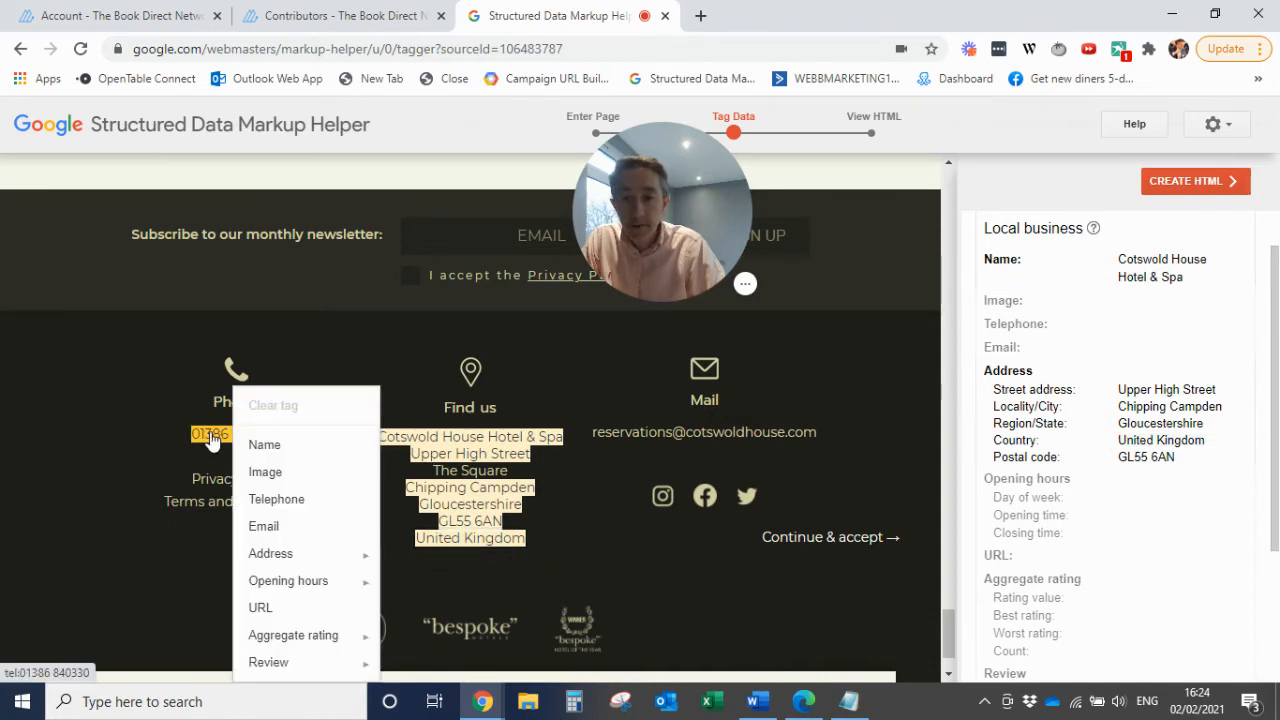
click(268, 500)
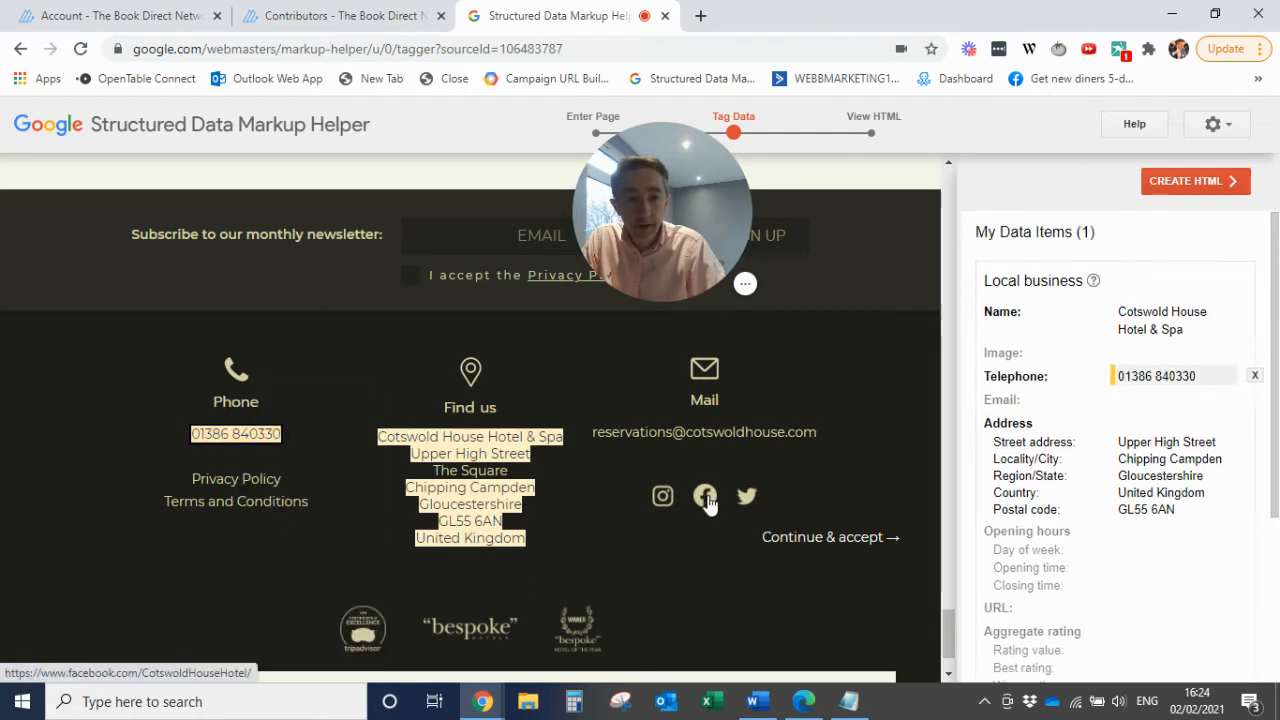
drag(823, 430, 632, 442)
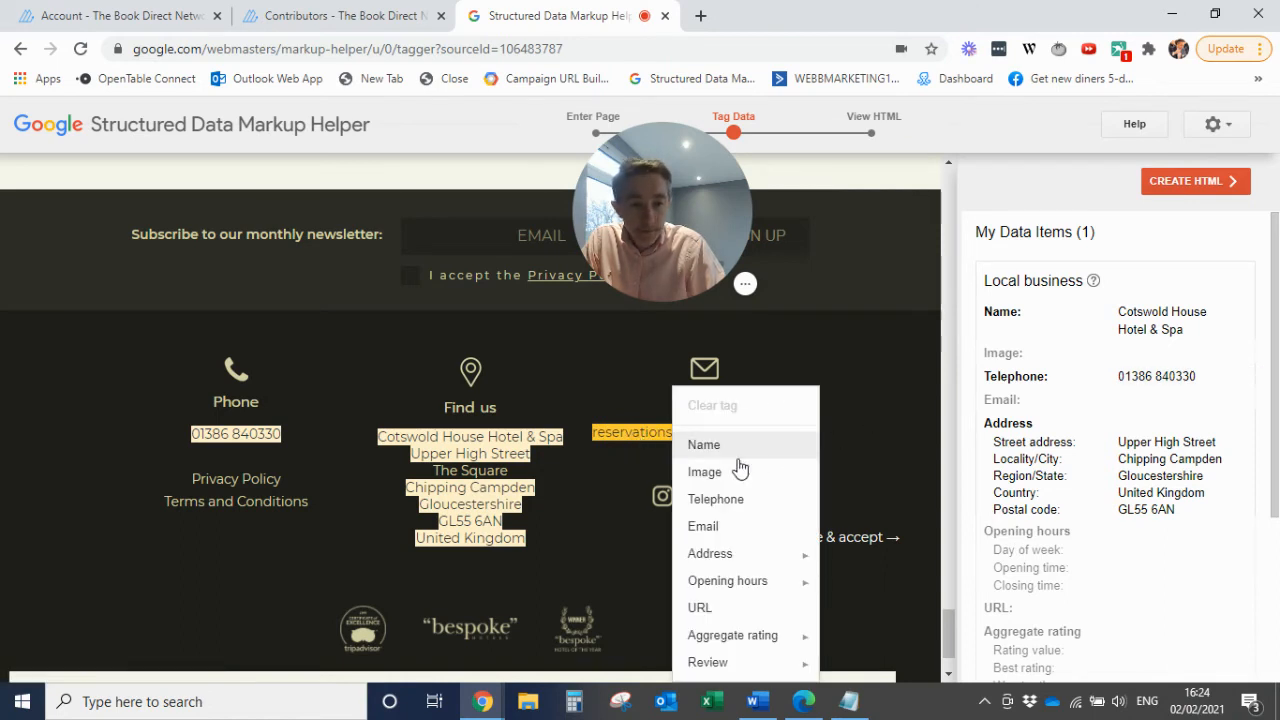
click(716, 527)
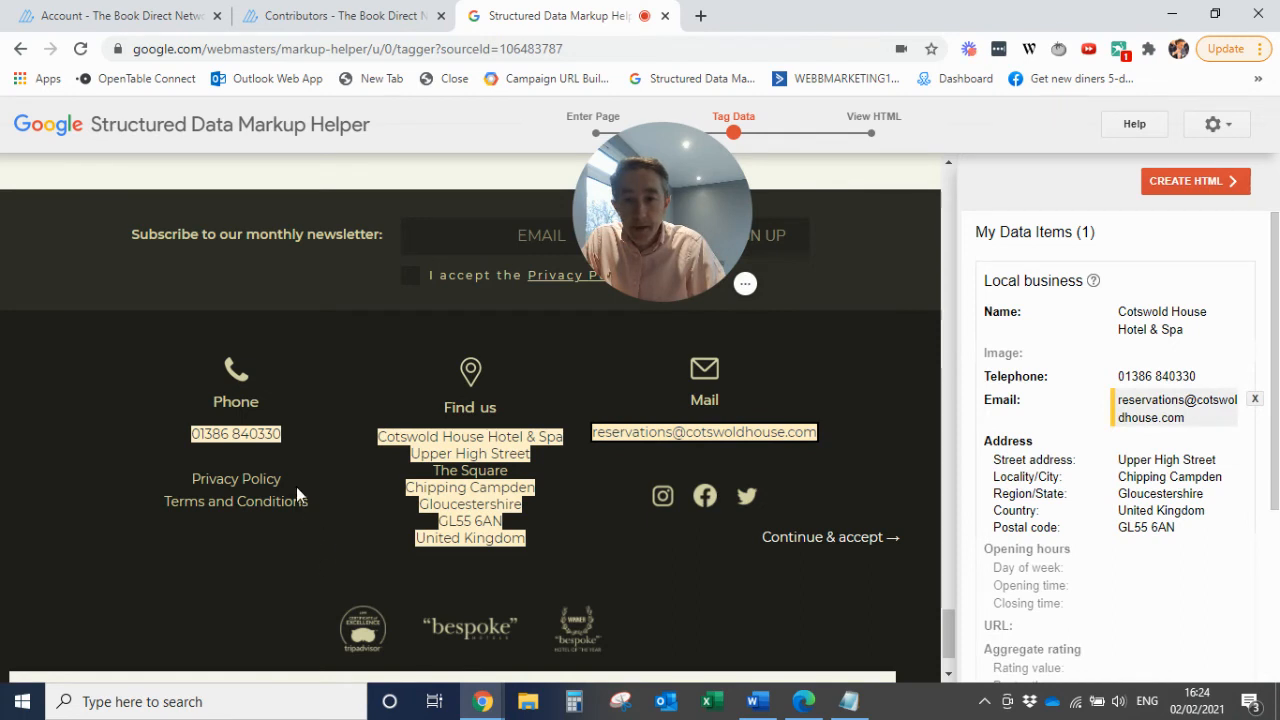
Tag the "bespoke" logo at the bottom of the footer as the business Image
click(237, 493)
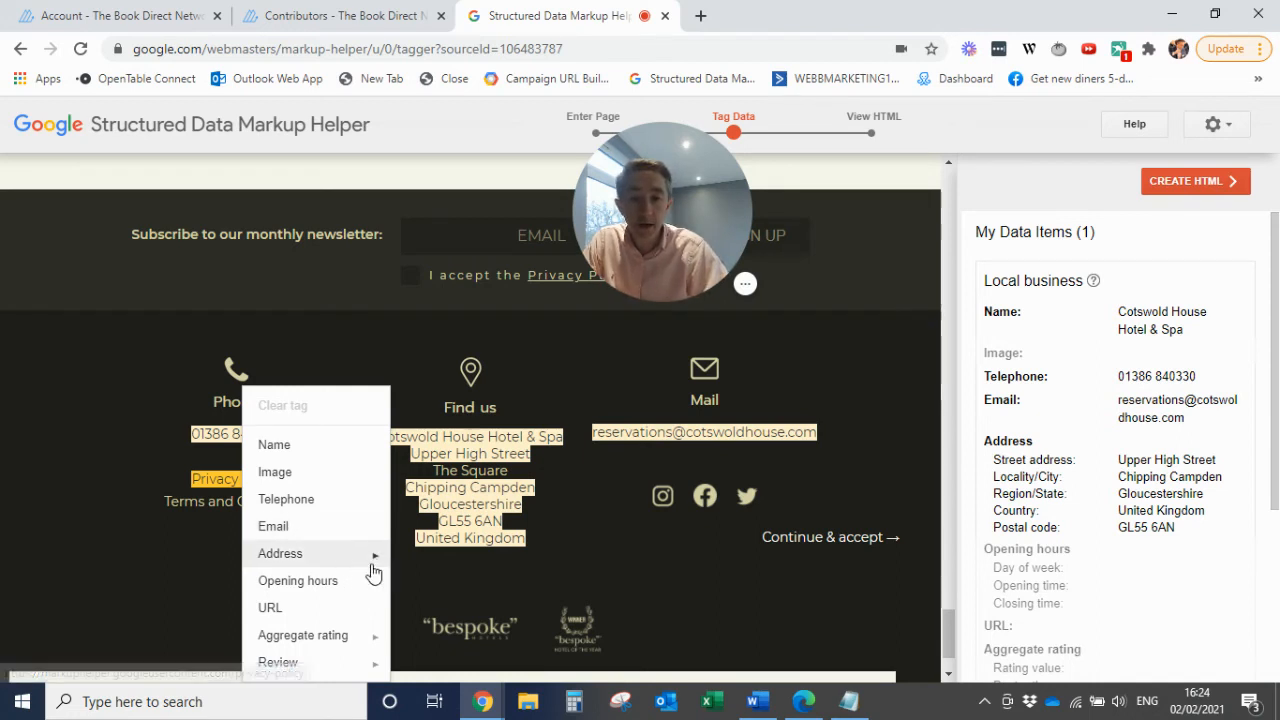
mouse_move(372, 558)
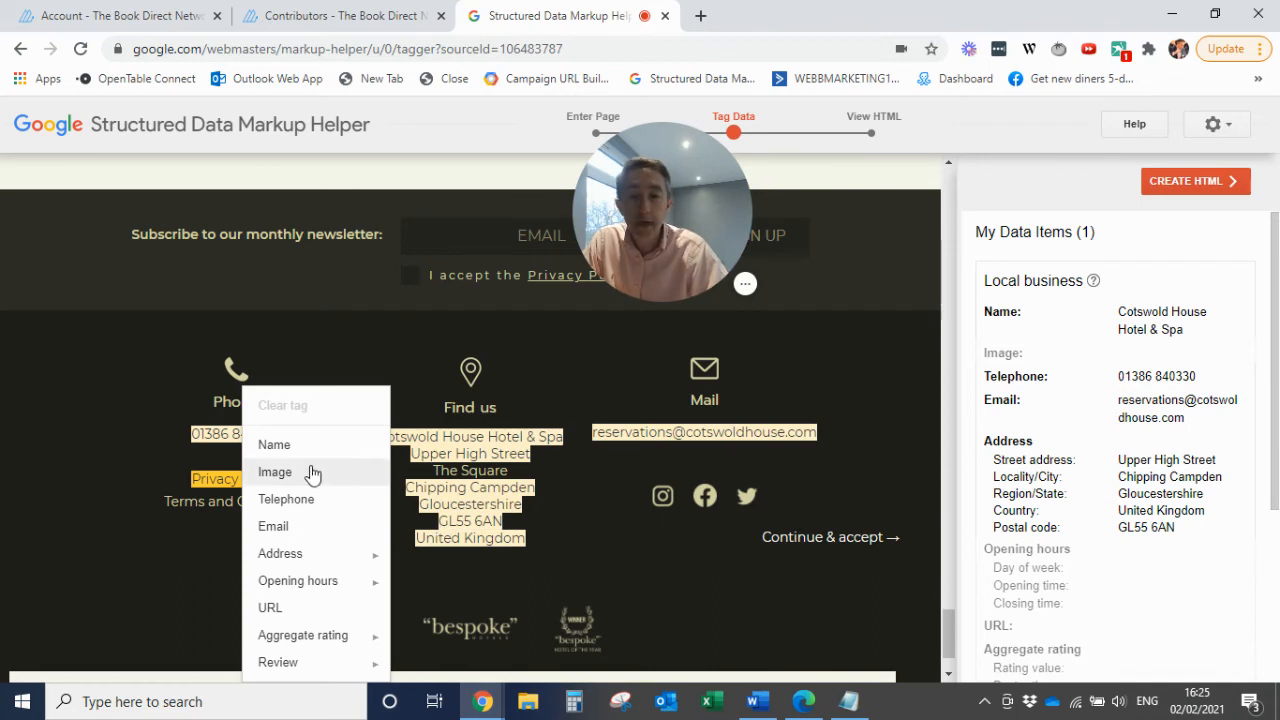
click(507, 638)
click(460, 638)
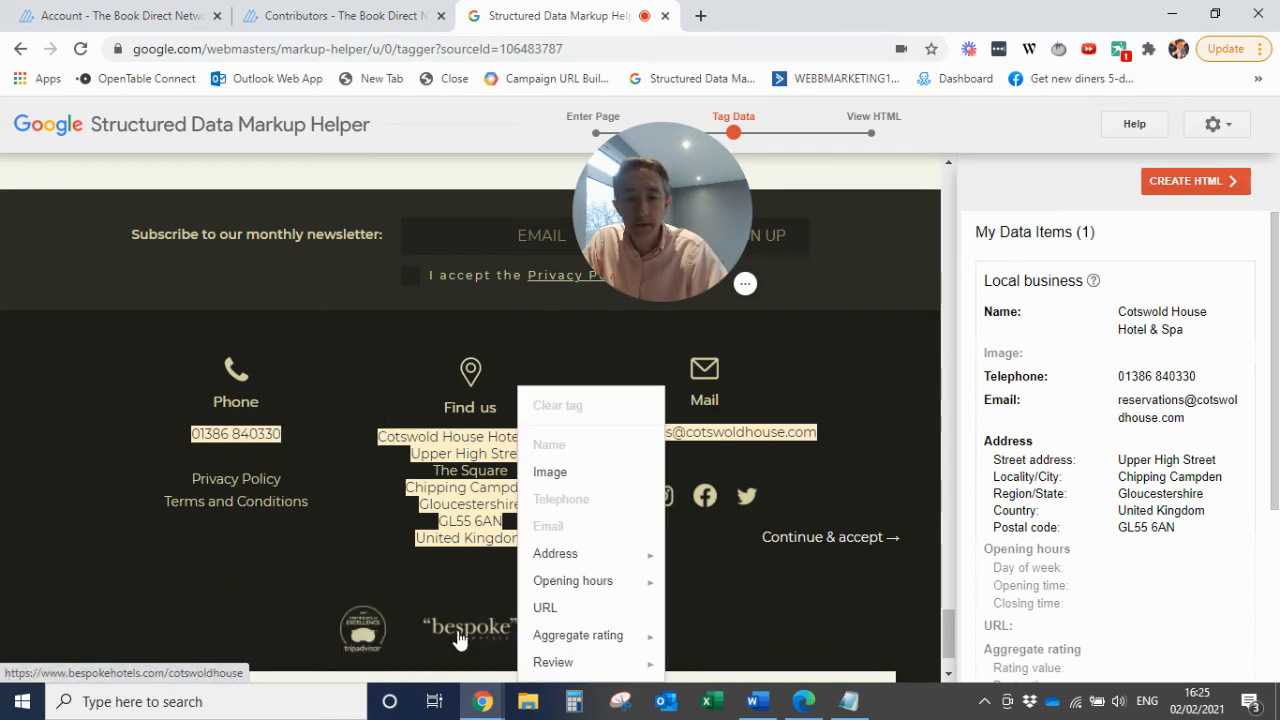
click(565, 485)
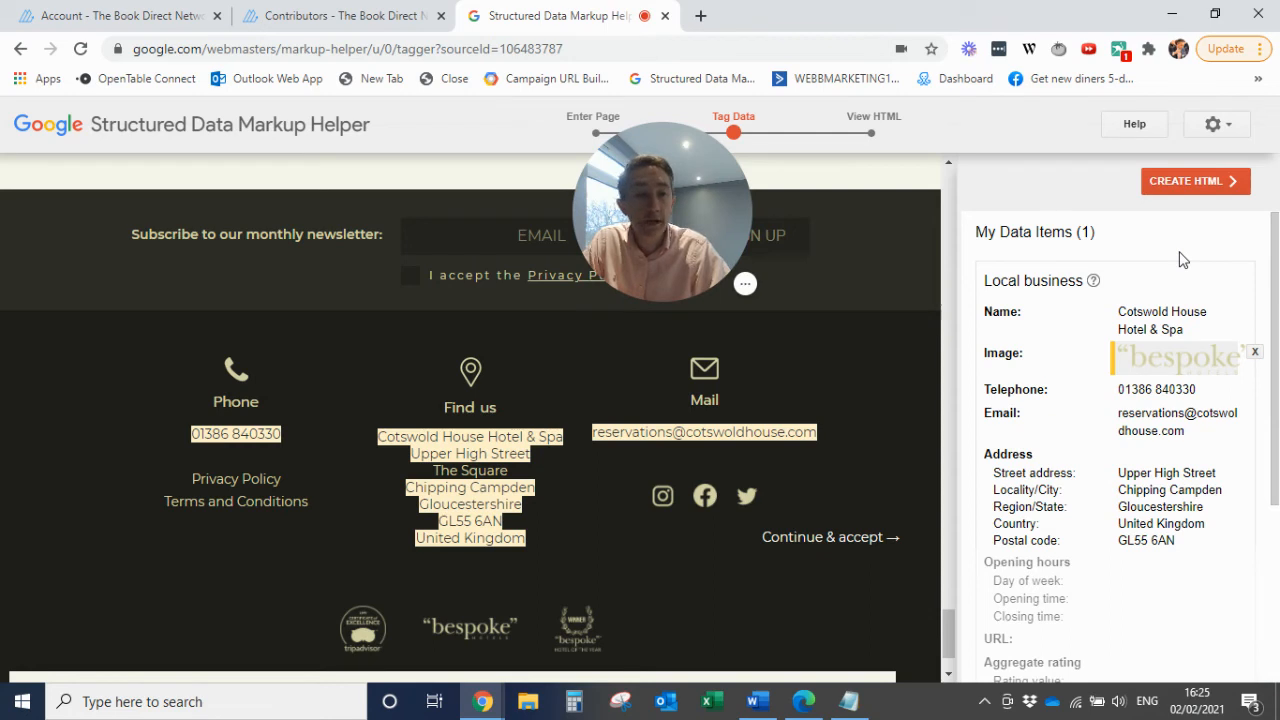
Generate the JSON-LD markup from the tagged data and select the entire script block, including its opening comment
click(1195, 182)
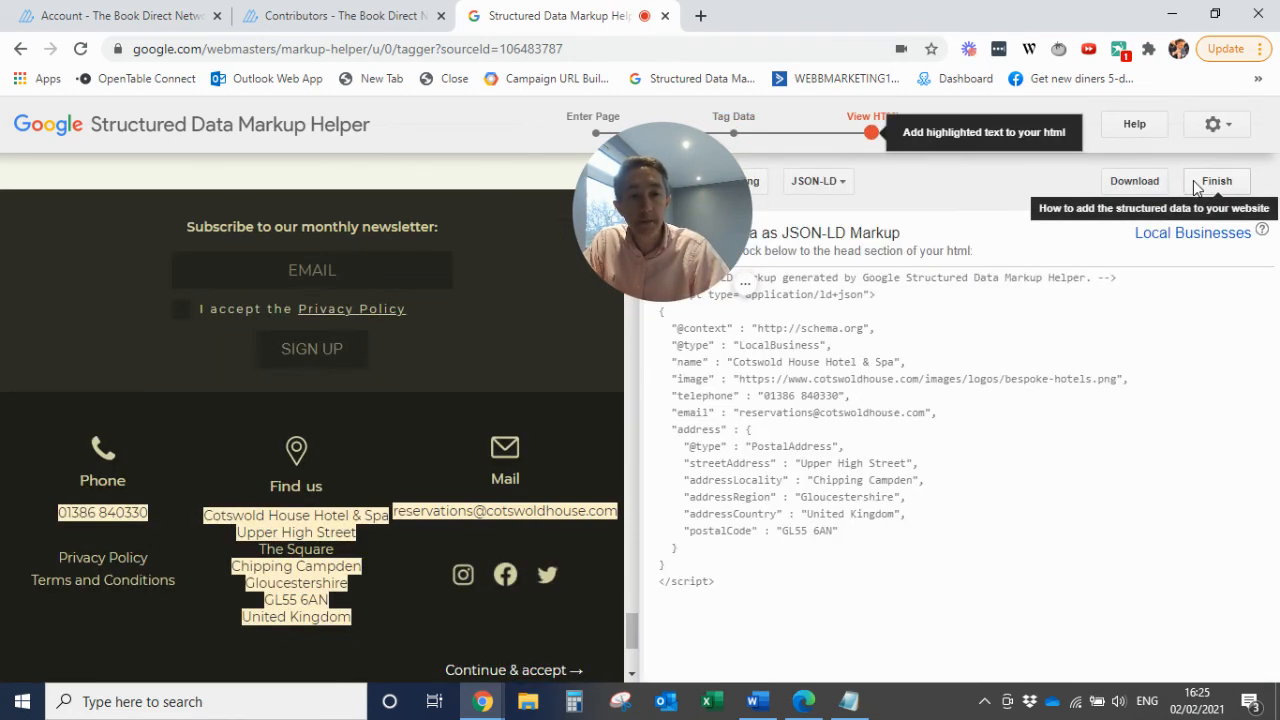
drag(677, 182, 334, 165)
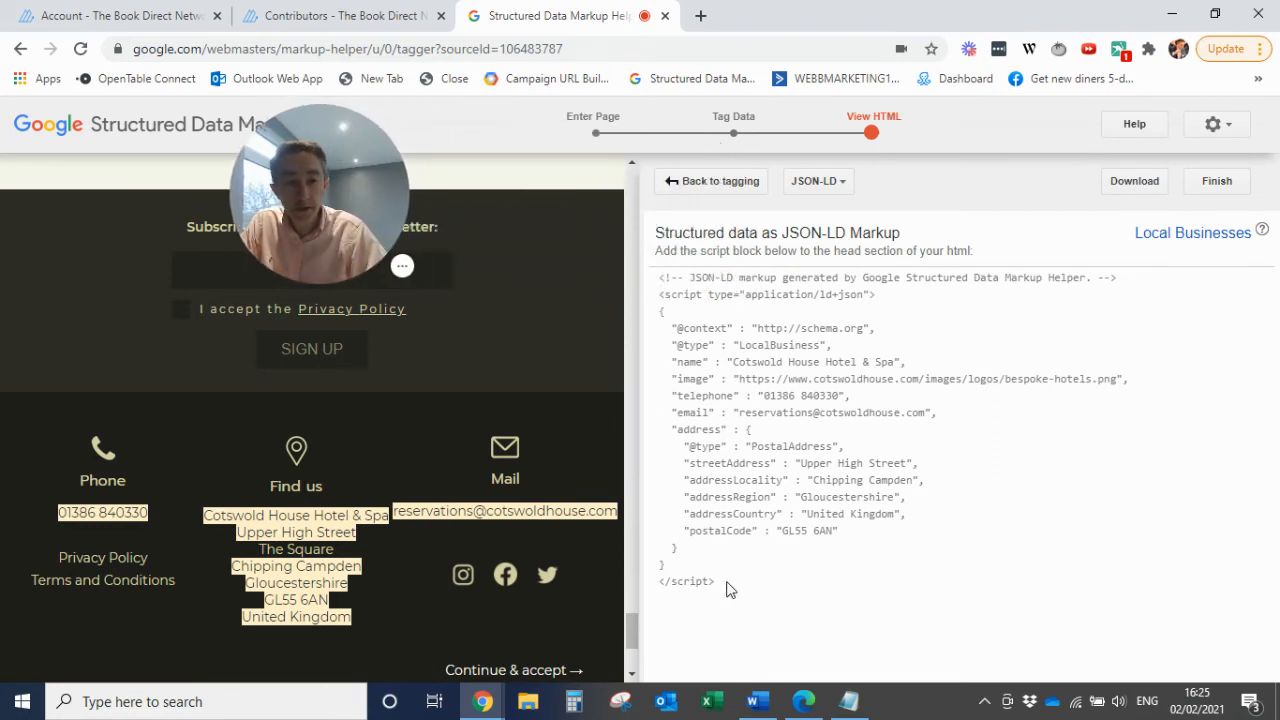
drag(727, 589, 650, 276)
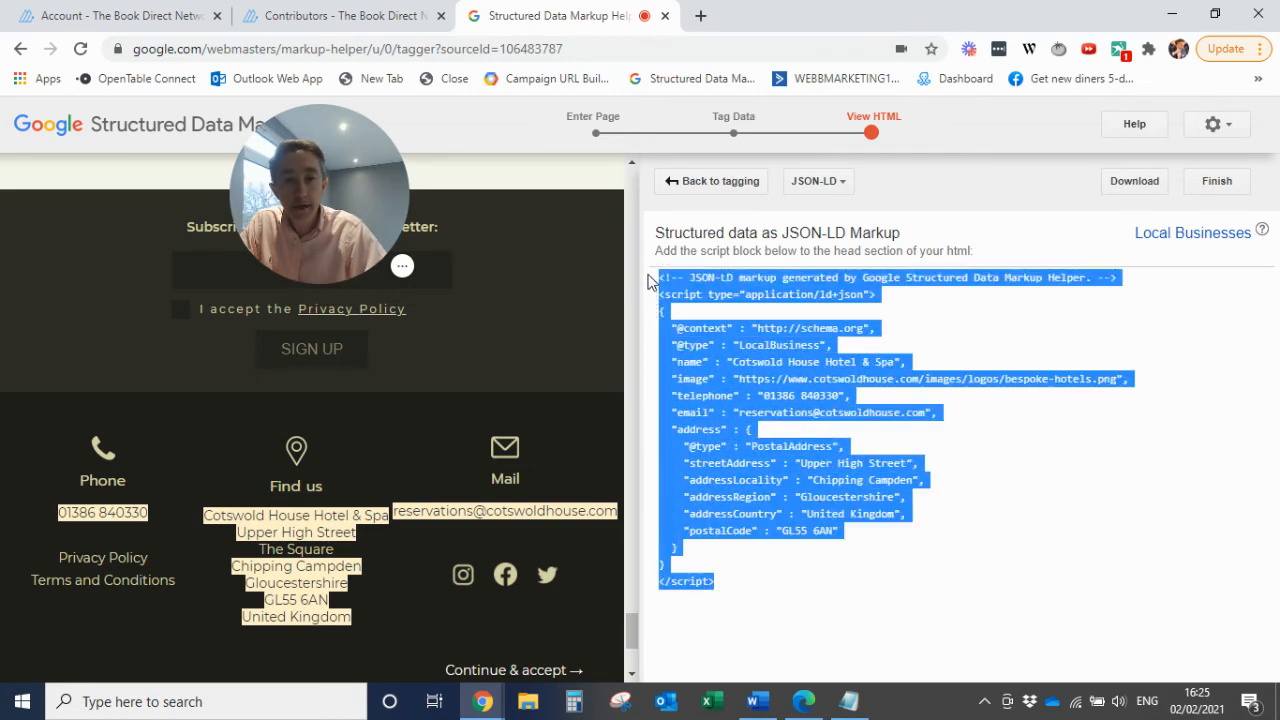
Copy the selected JSON-LD script block, switch to the untitled Notepad document, and replace all its old markup with the copied block
right_click(708, 383)
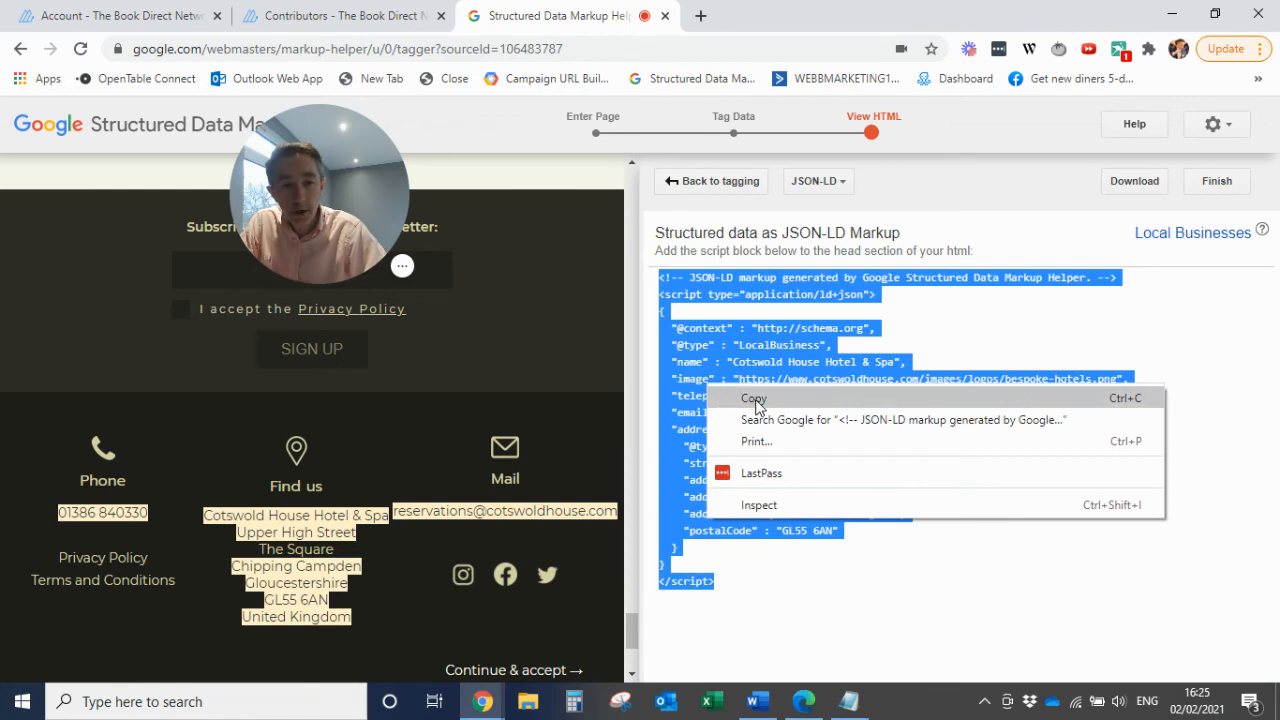
click(754, 399)
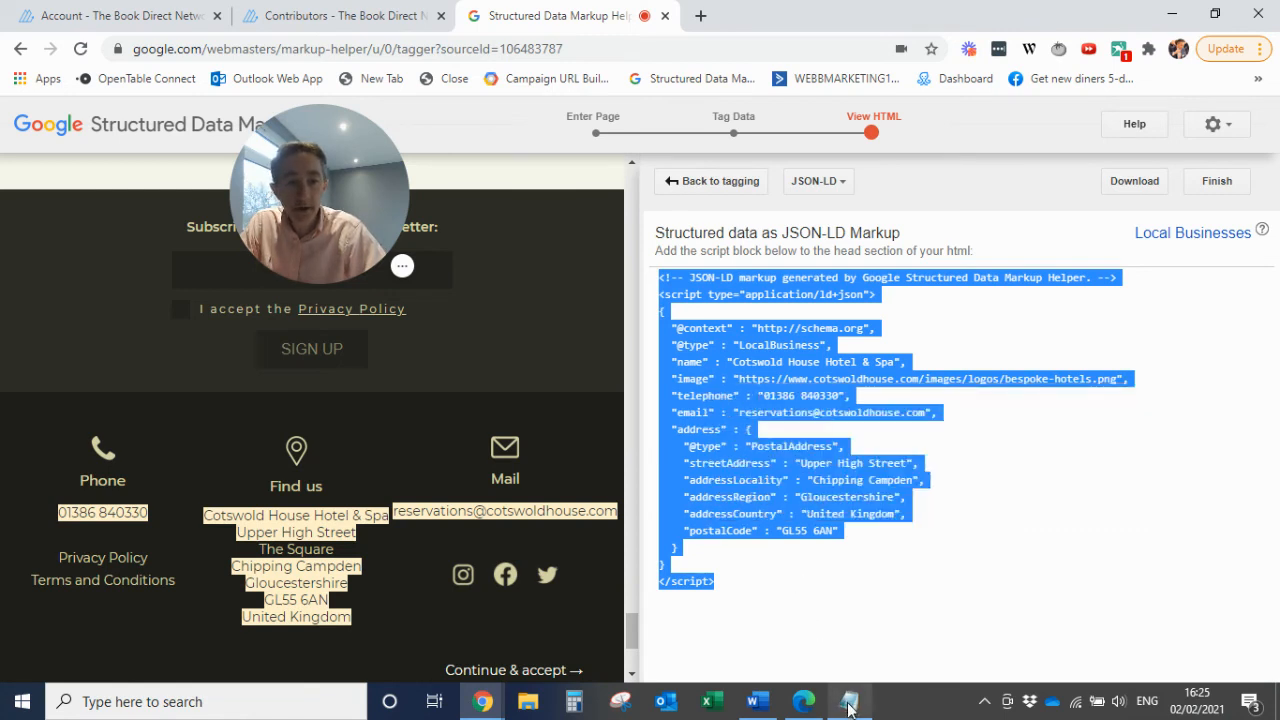
mouse_move(848, 708)
click(849, 655)
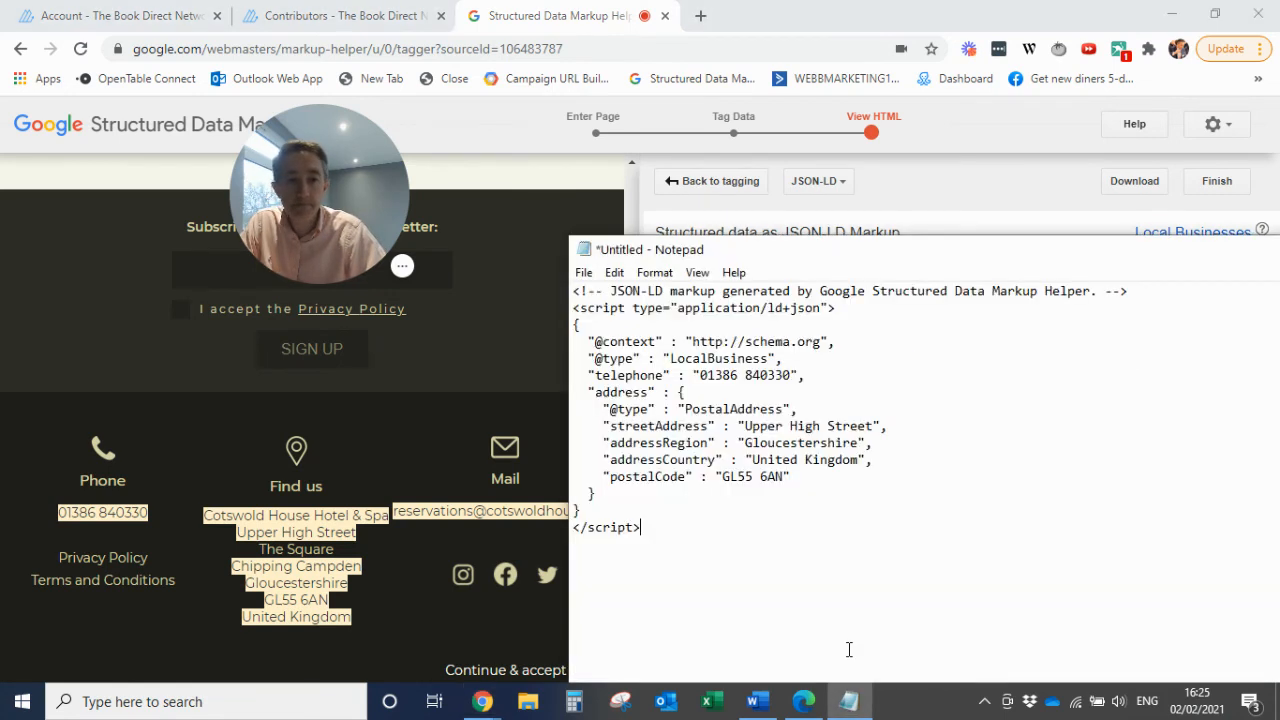
drag(674, 531, 557, 237)
key(BackSpace)
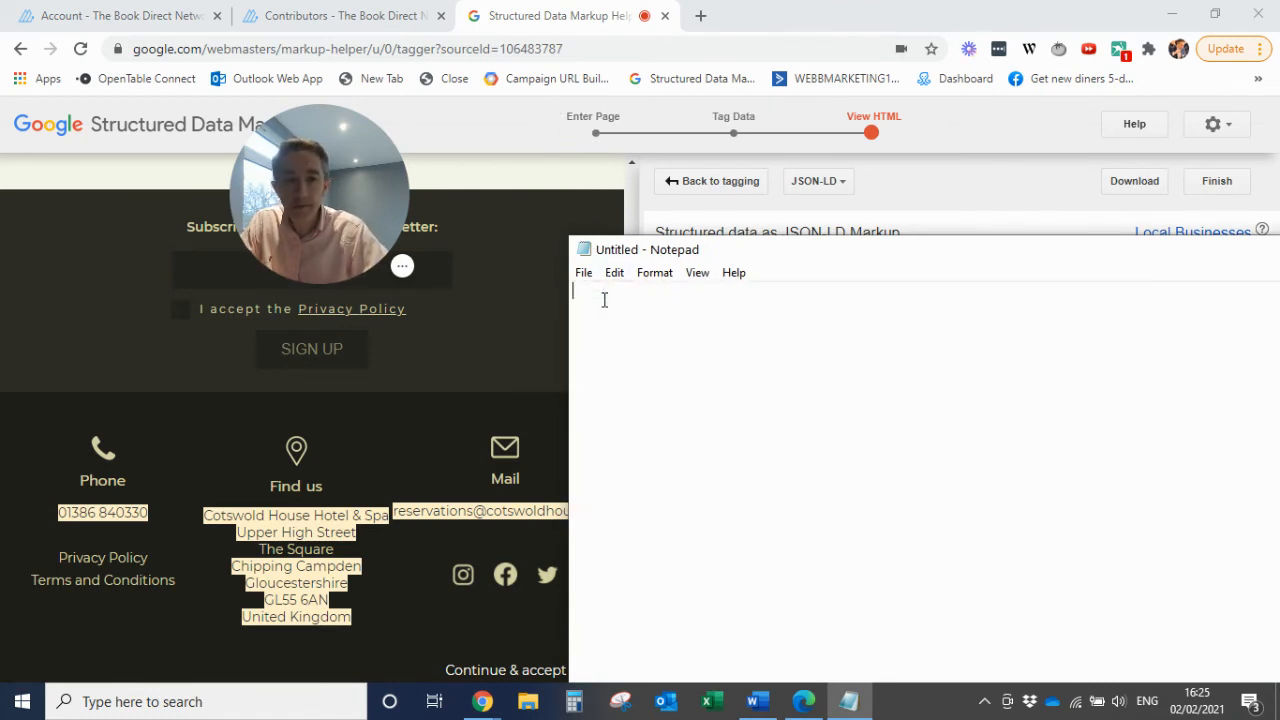
key(ctrl+v)
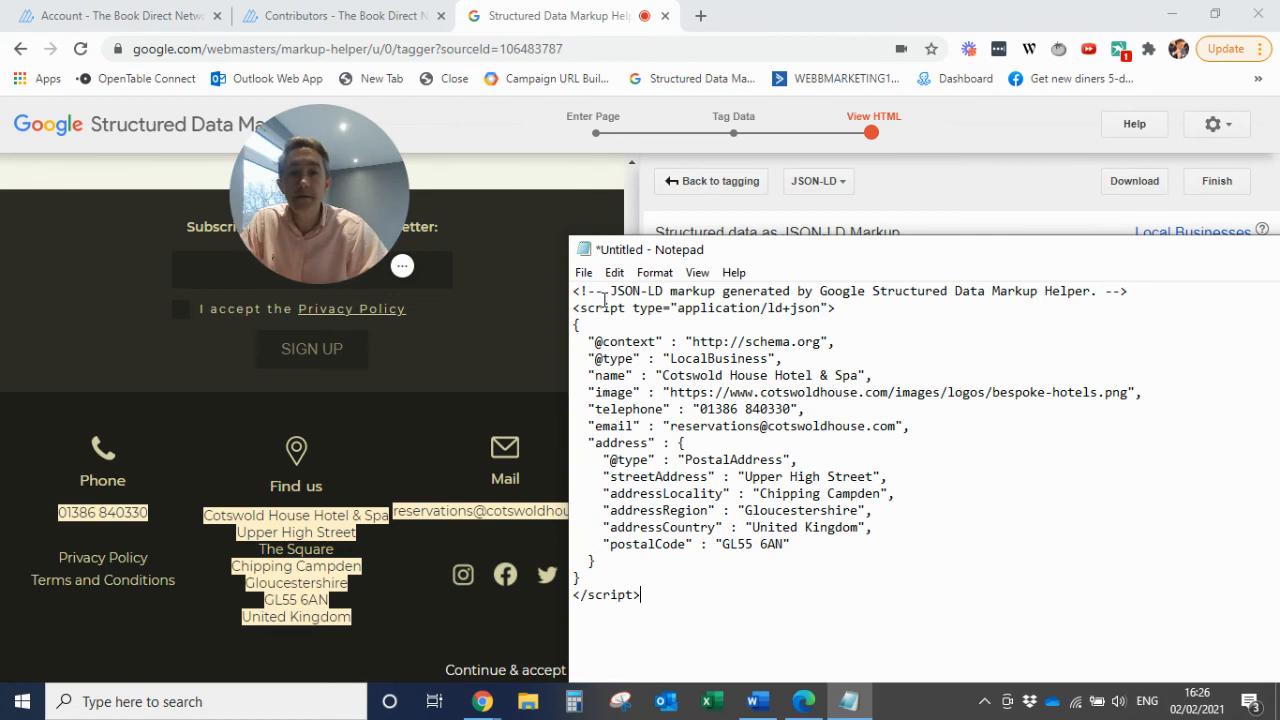
Move the Notepad window clear of the generated markup and close it without saving the changes to the untitled document
click(584, 274)
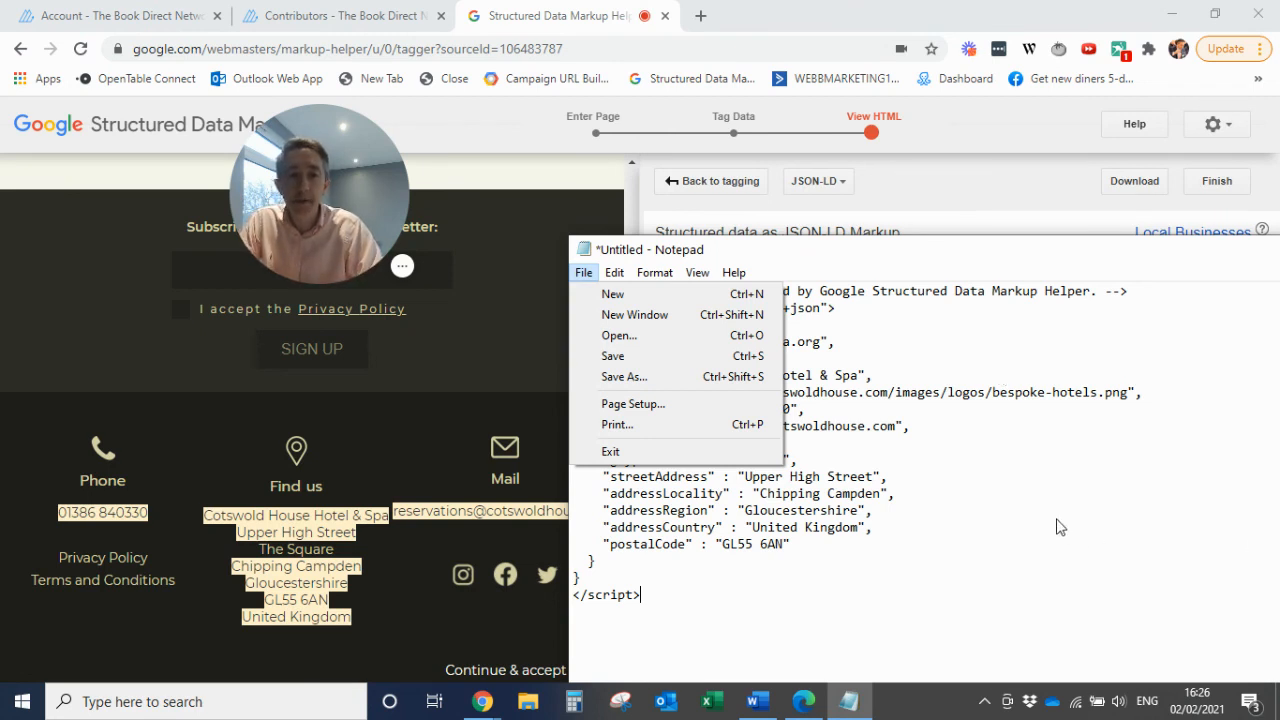
click(1030, 492)
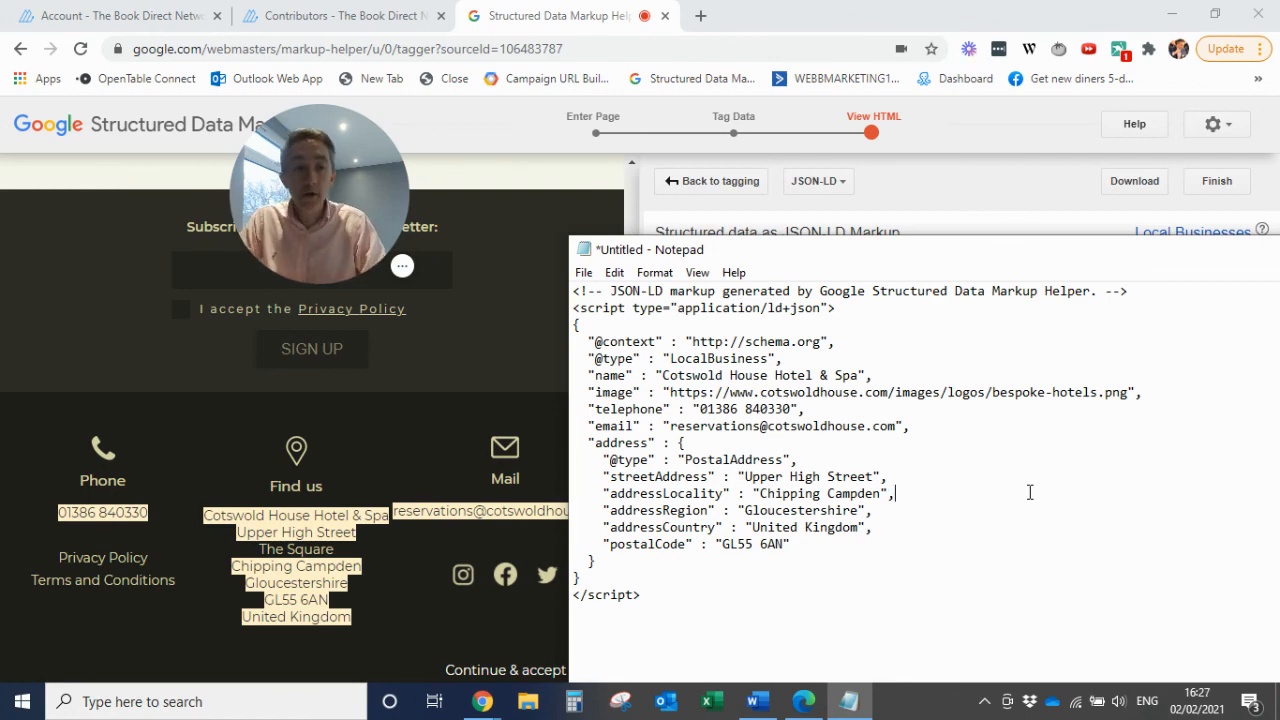
drag(954, 268, 524, 364)
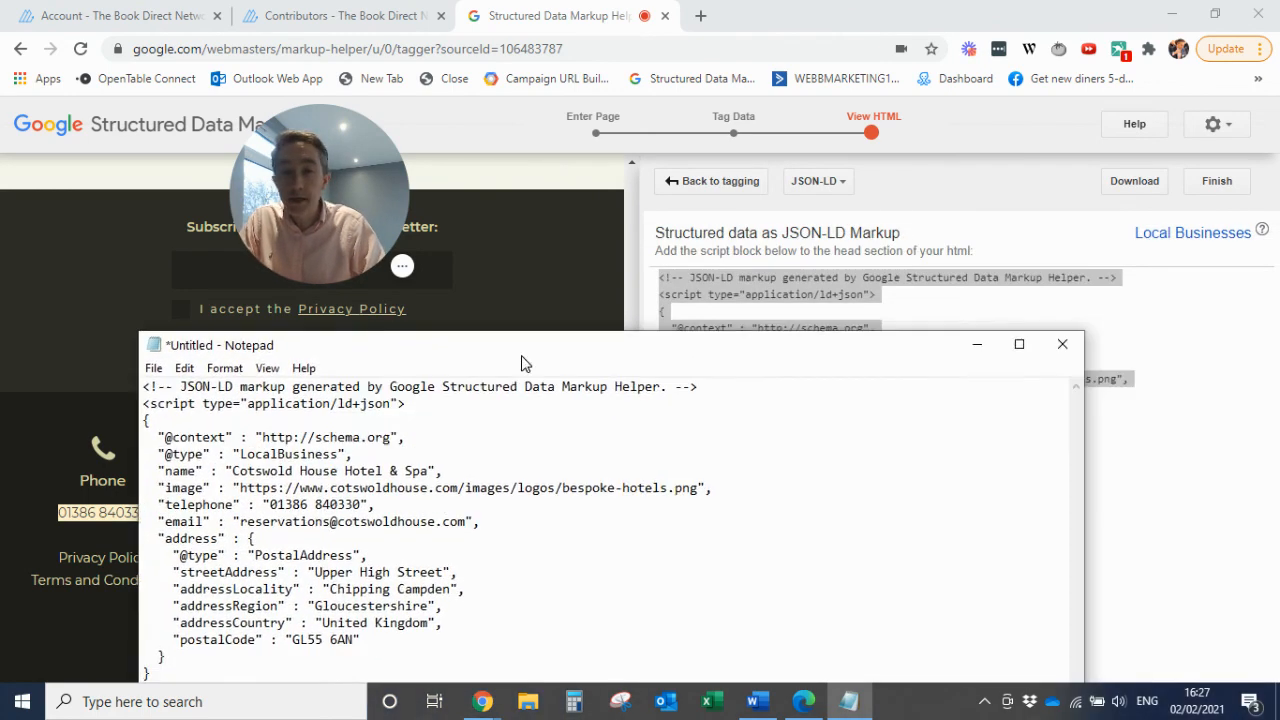
click(1065, 352)
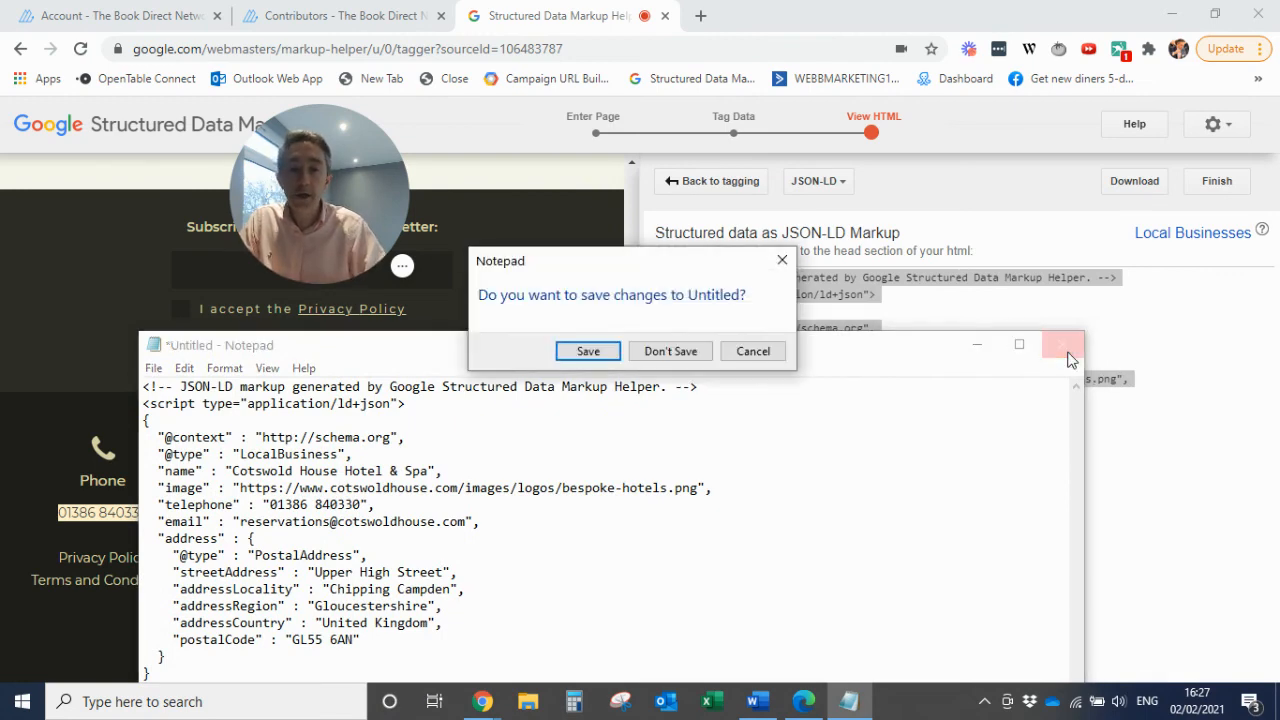
click(669, 351)
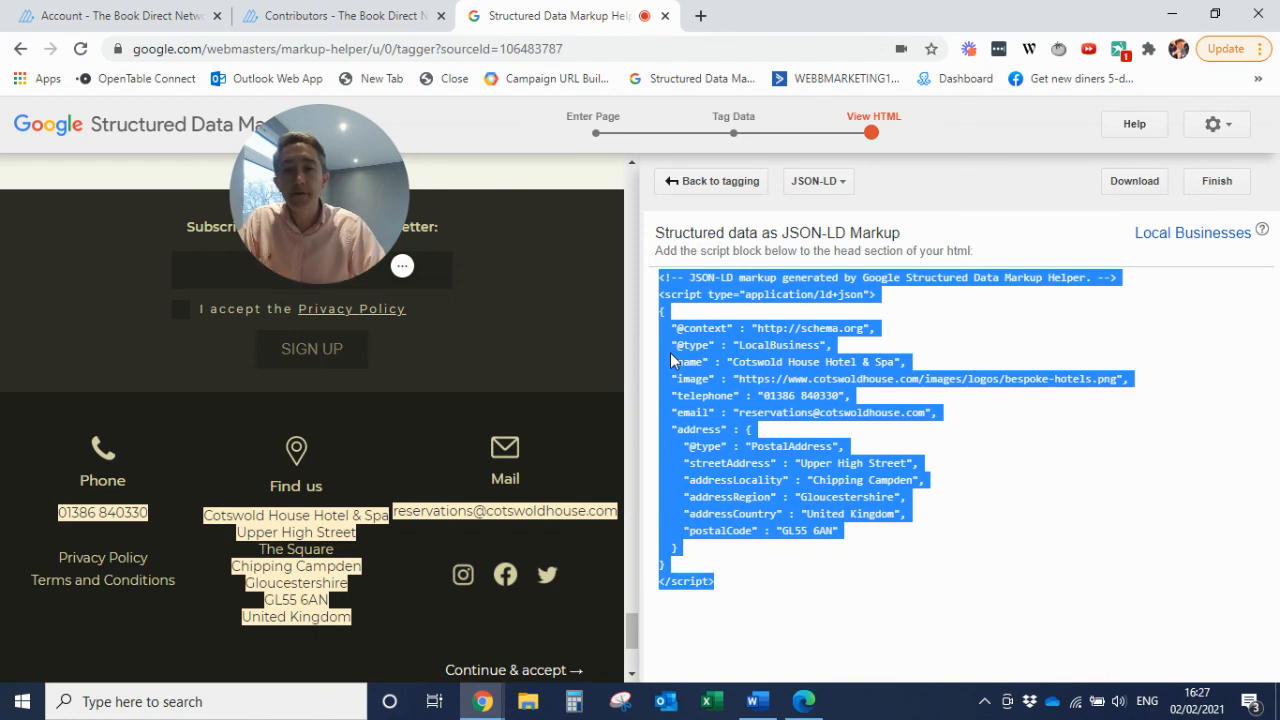
click(402, 270)
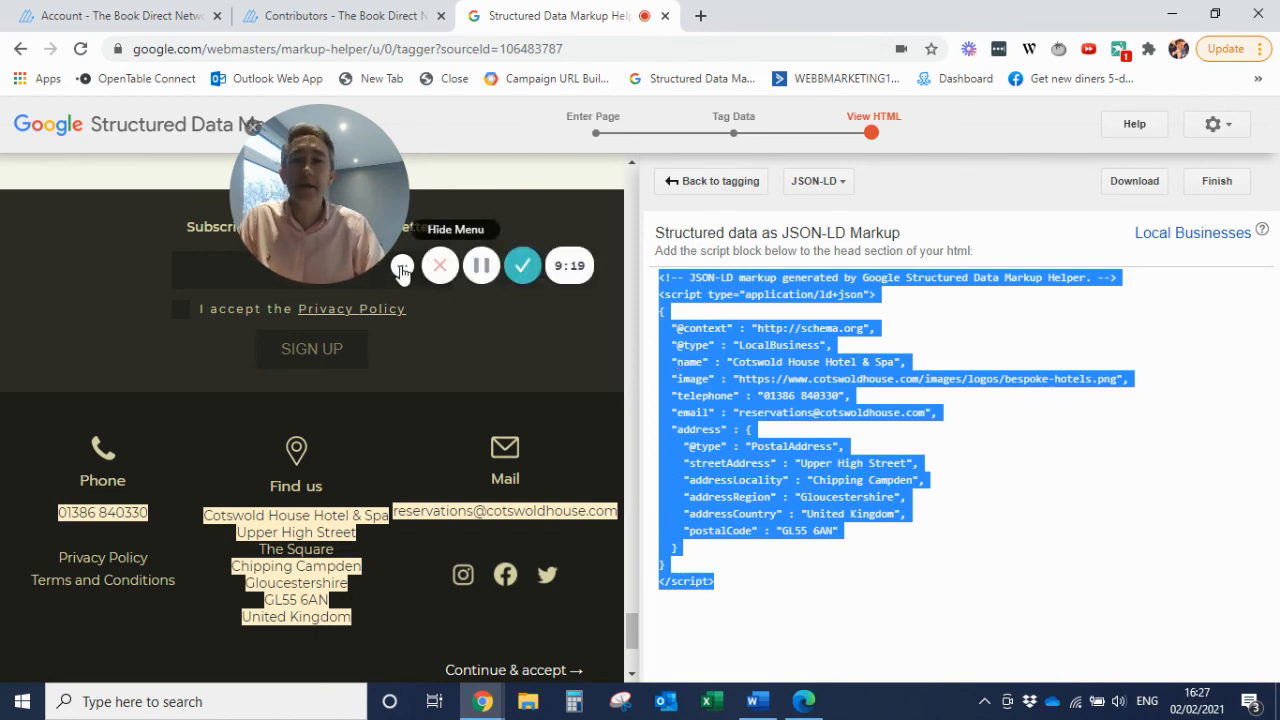